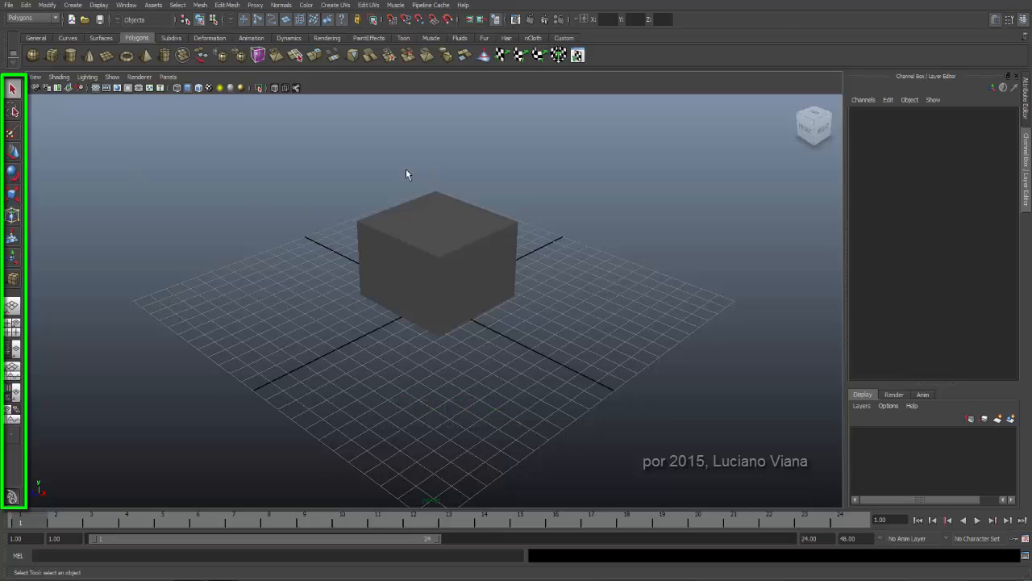
Select the cube by picking it and by a marquee with the Select Tool, clearing the selection each time
left_click(428, 235)
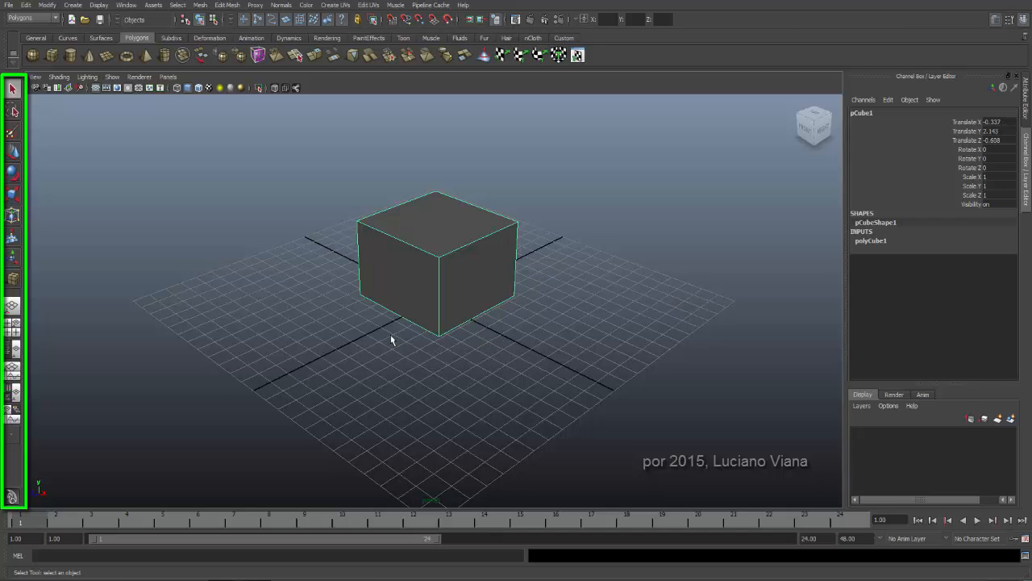
left_click(295, 259)
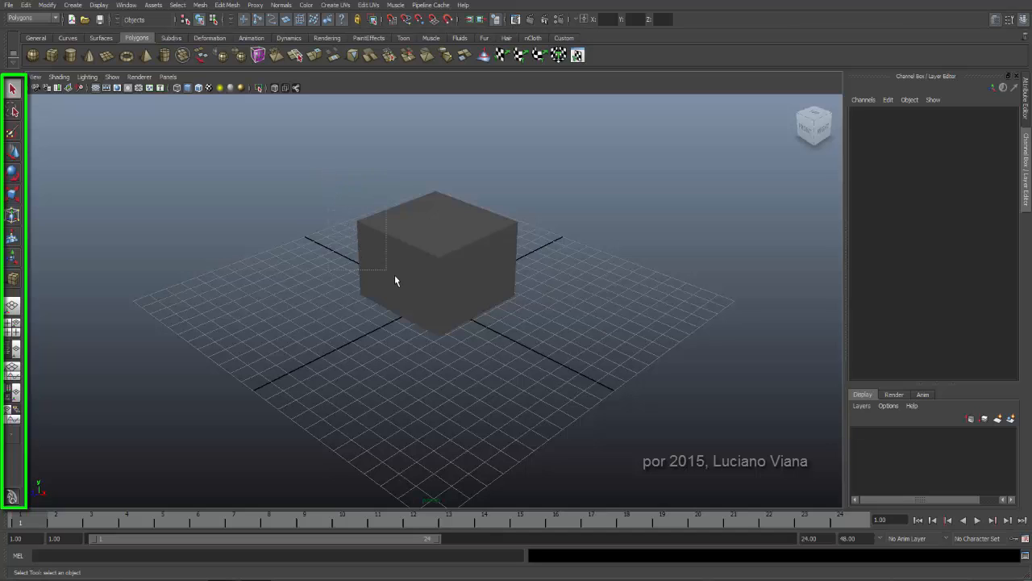
left_click_drag(395, 279, 564, 363)
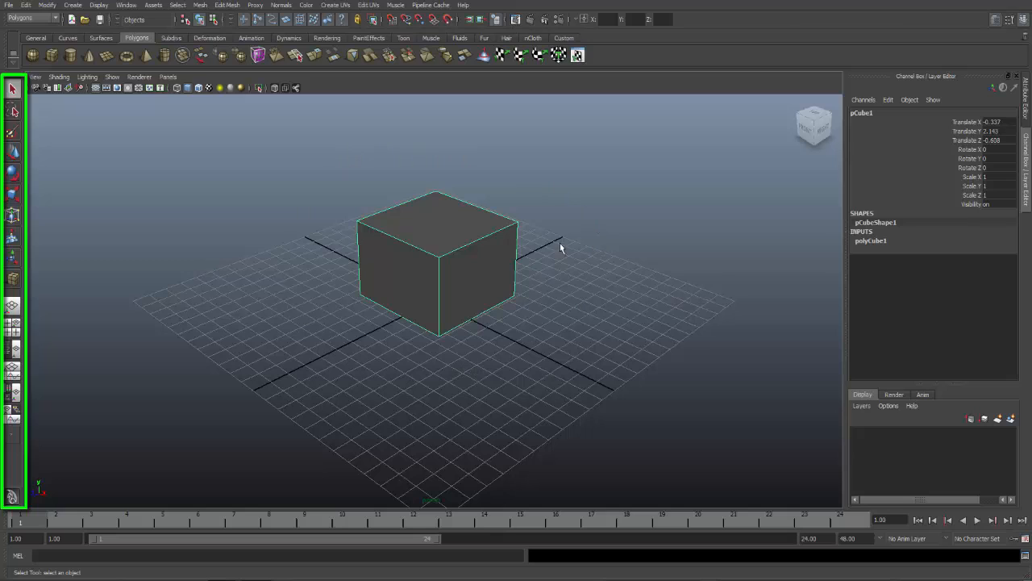
left_click(552, 191)
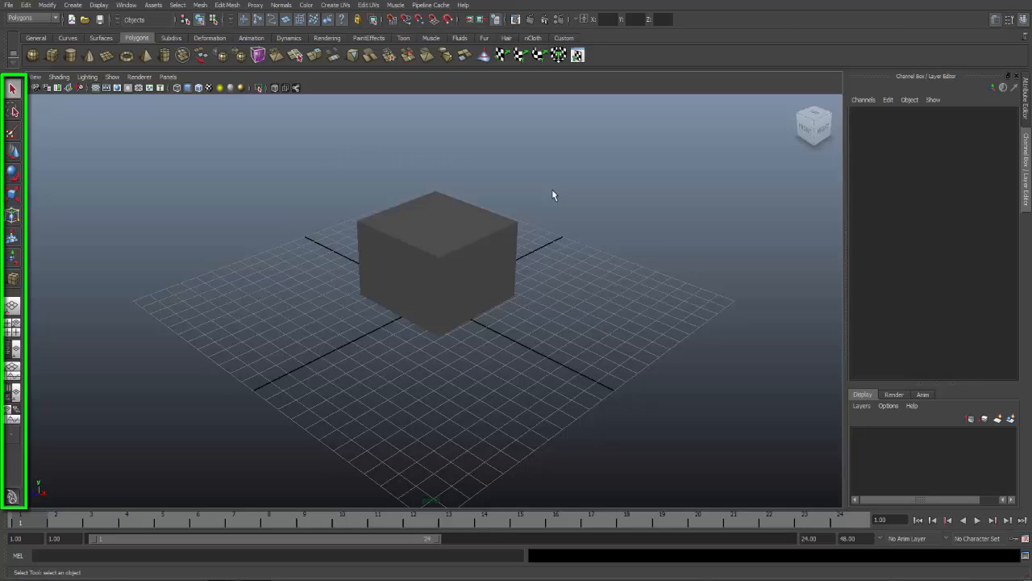
Encircle the cube with the Lasso Tool to select it, and clear the selection
left_click(14, 113)
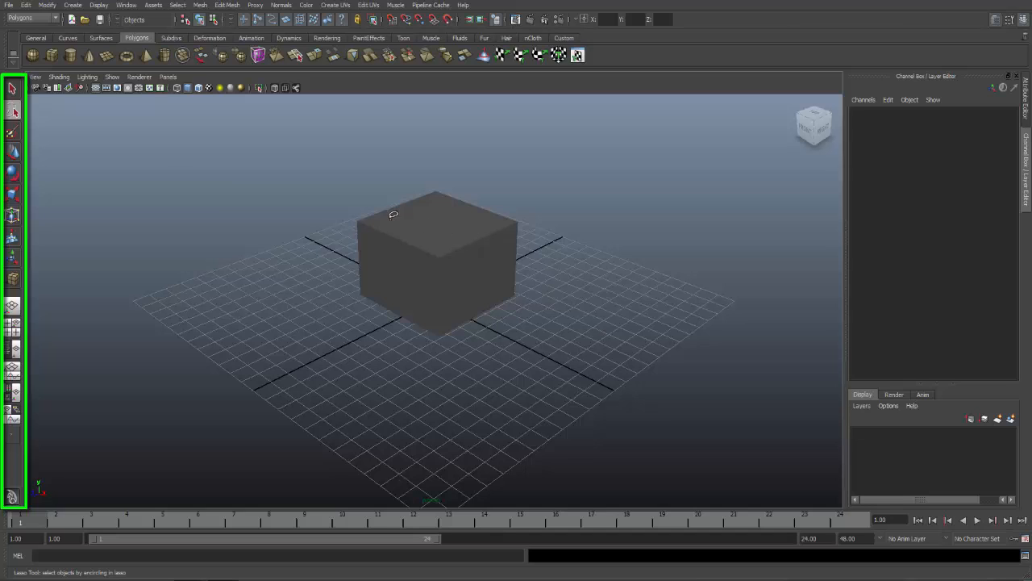
mouse_move(395, 214)
left_mouse_down()
mouse_move(425, 314)
mouse_move(472, 330)
mouse_move(581, 201)
mouse_move(458, 156)
mouse_move(414, 180)
mouse_move(389, 212)
left_mouse_up()
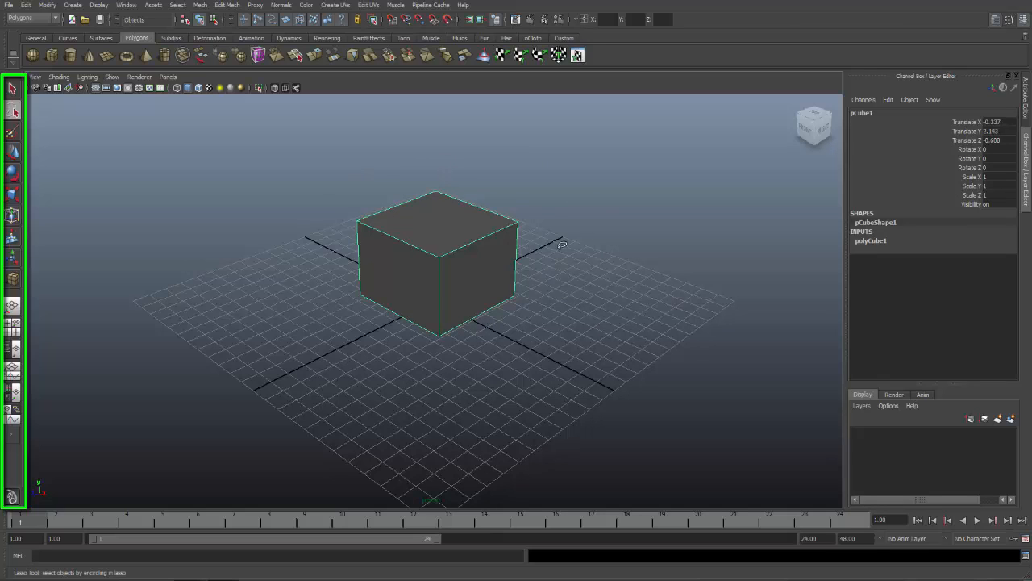
left_click(347, 176)
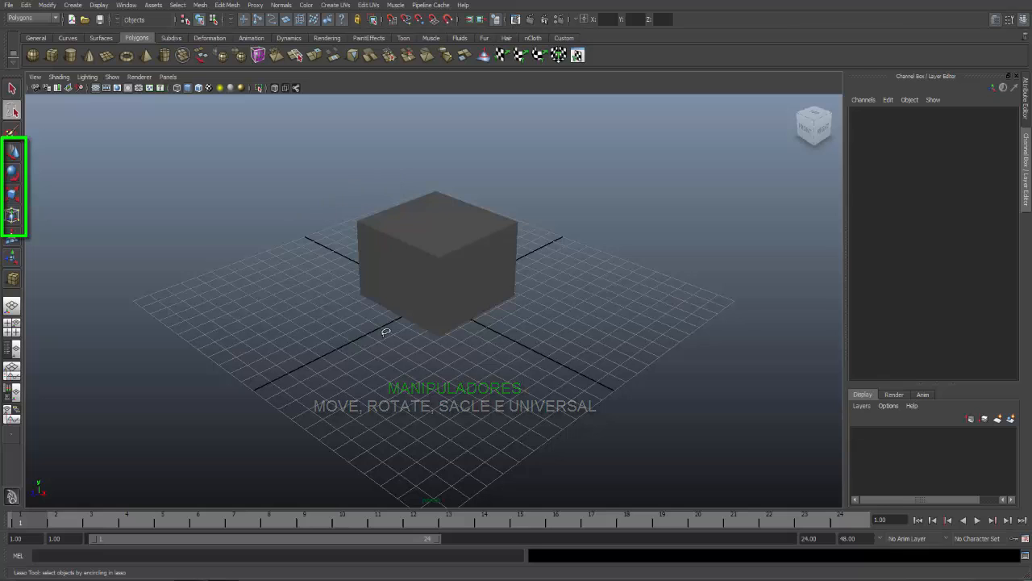
Move the cube along its axes and freely with the Move Tool to about X -0.77, Y 2.89, Z 0.07
left_click(11, 153)
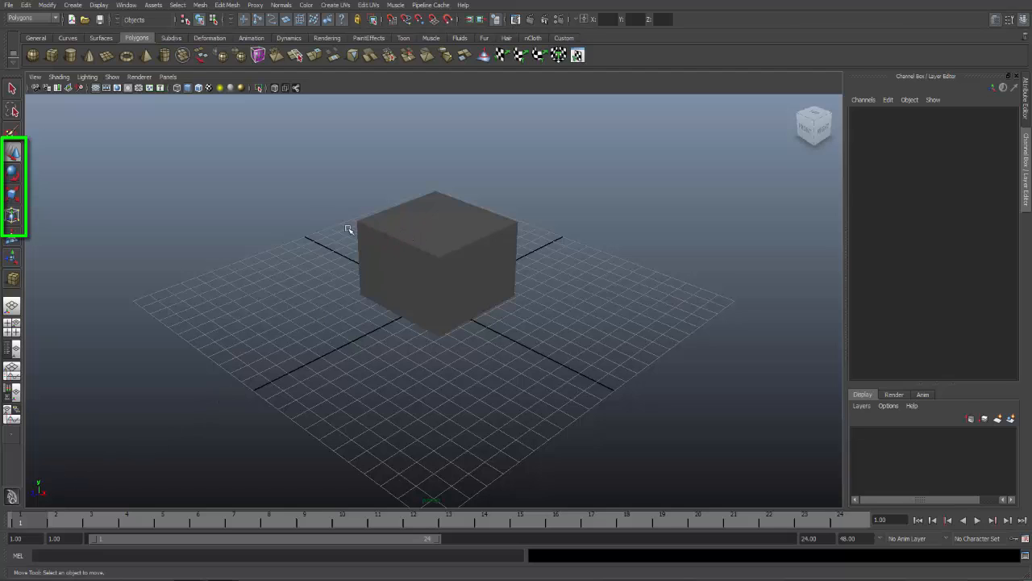
left_click(404, 237)
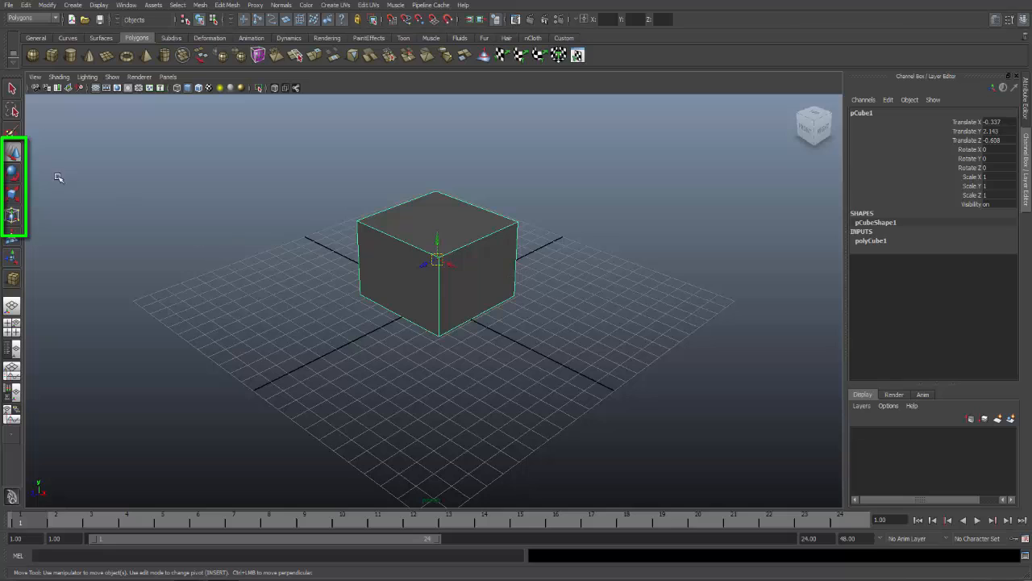
left_click(437, 240)
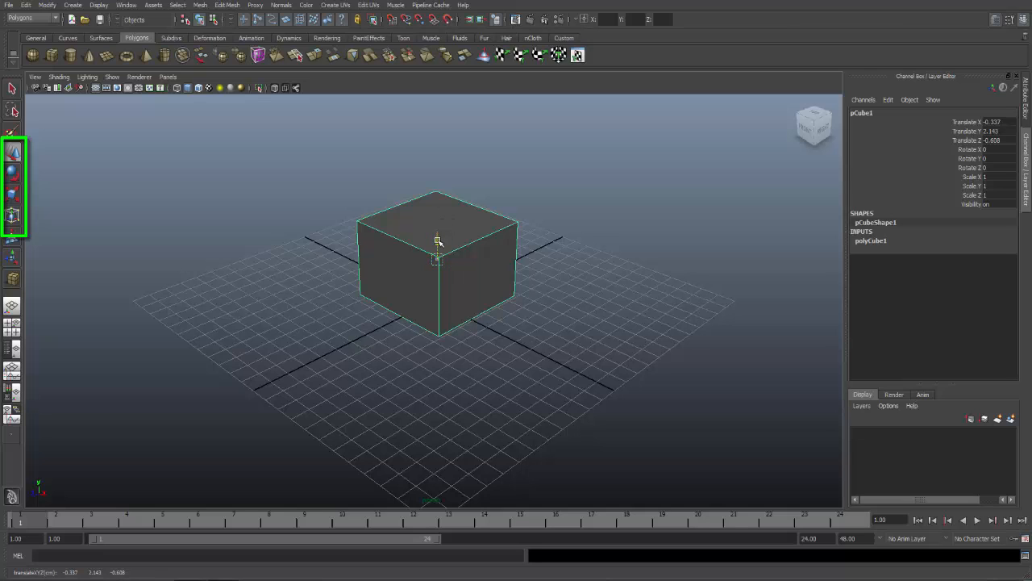
left_click_drag(438, 240, 452, 265)
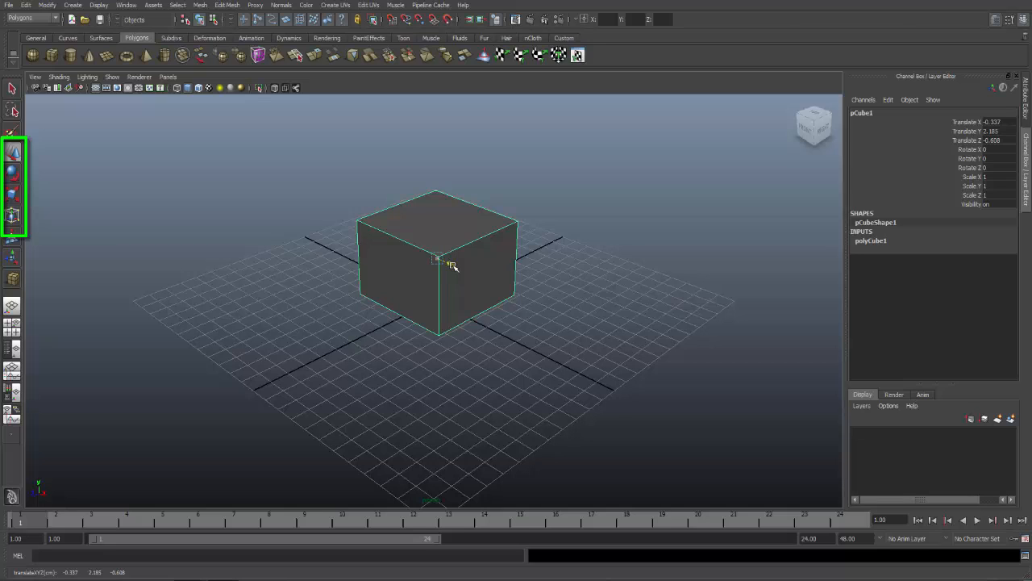
left_click_drag(452, 264, 442, 289)
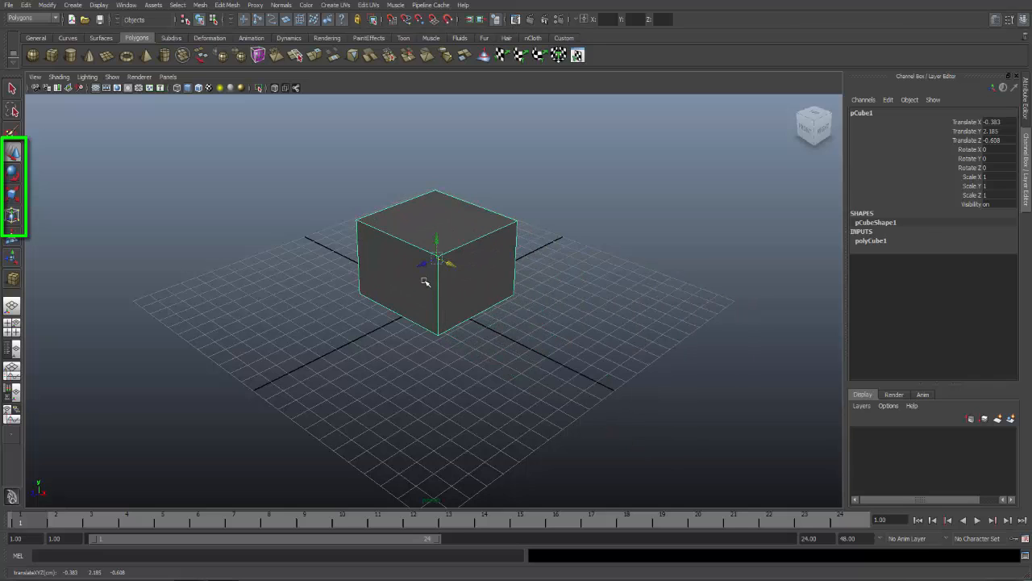
left_click_drag(426, 264, 426, 264)
mouse_move(426, 265)
left_mouse_down()
mouse_move(234, 356)
mouse_move(594, 183)
mouse_move(261, 364)
mouse_move(463, 253)
mouse_move(633, 201)
mouse_move(369, 327)
mouse_move(377, 304)
mouse_move(422, 269)
left_mouse_up()
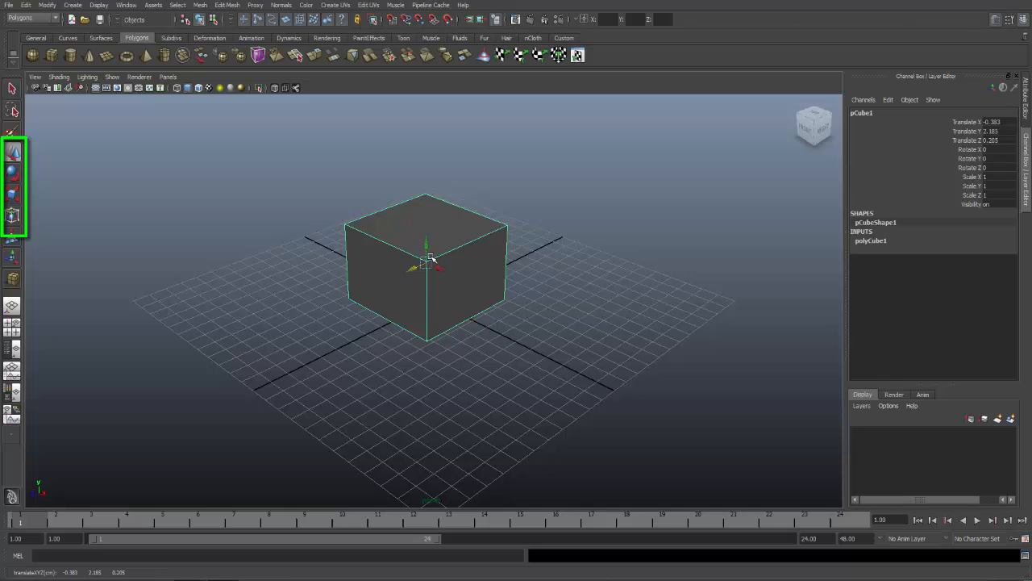
mouse_move(428, 258)
left_mouse_down()
mouse_move(461, 261)
mouse_move(492, 238)
mouse_move(435, 184)
mouse_move(350, 200)
mouse_move(337, 258)
mouse_move(432, 251)
mouse_move(478, 192)
mouse_move(373, 198)
mouse_move(355, 334)
mouse_move(574, 317)
mouse_move(538, 203)
mouse_move(456, 241)
mouse_move(548, 244)
mouse_move(488, 235)
mouse_move(459, 239)
mouse_move(436, 260)
mouse_move(395, 206)
mouse_move(482, 176)
mouse_move(525, 235)
mouse_move(428, 261)
mouse_move(456, 173)
mouse_move(474, 226)
mouse_move(430, 246)
left_mouse_up()
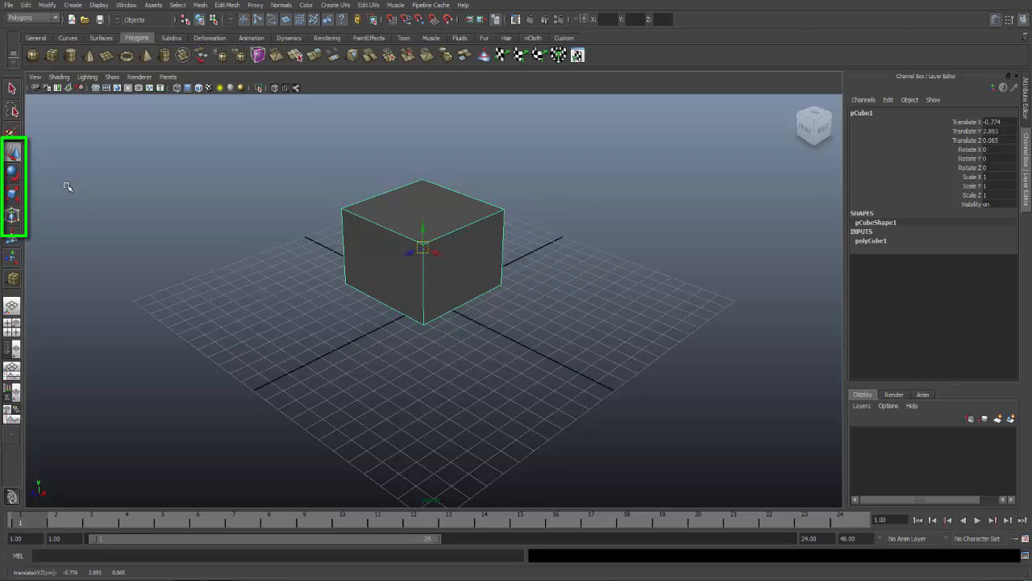
Rotate the cube about its different axes with the Rotate Tool to about X -35.8, Y -86, Z 36 degrees
left_click(14, 177)
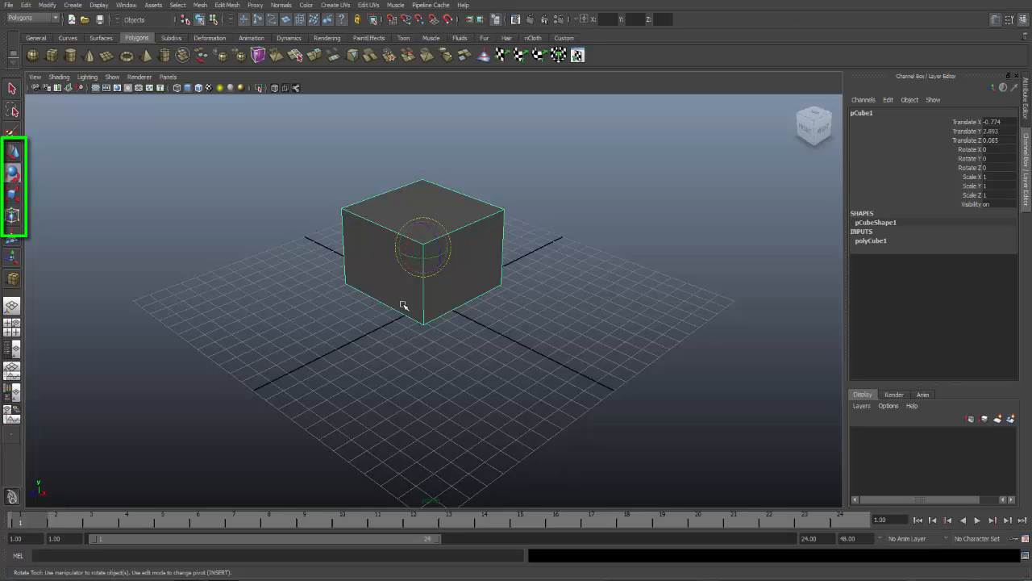
left_click(407, 245)
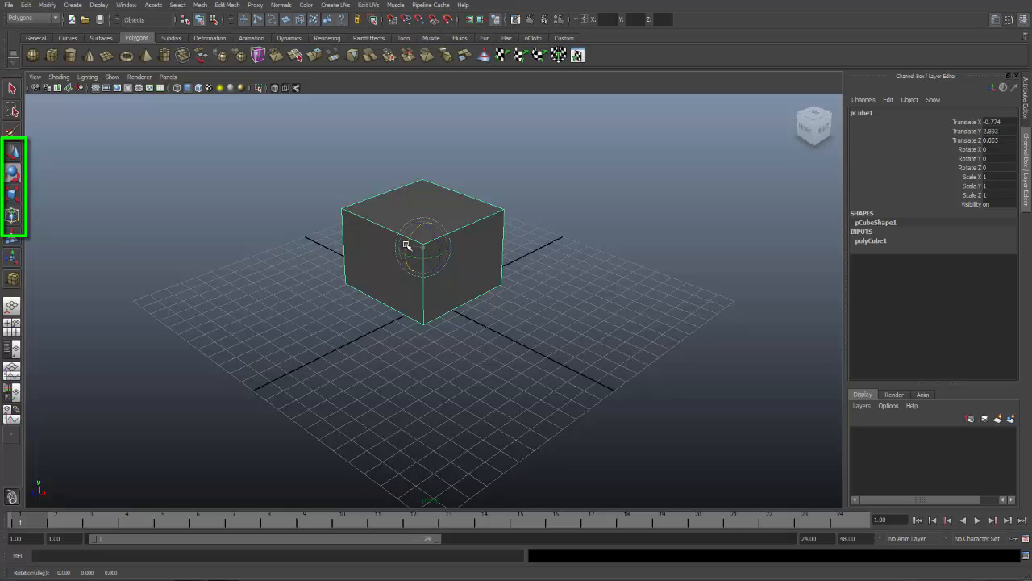
mouse_move(406, 245)
left_mouse_down()
mouse_move(408, 260)
mouse_move(436, 233)
mouse_move(424, 247)
mouse_move(420, 239)
mouse_move(421, 252)
left_mouse_up()
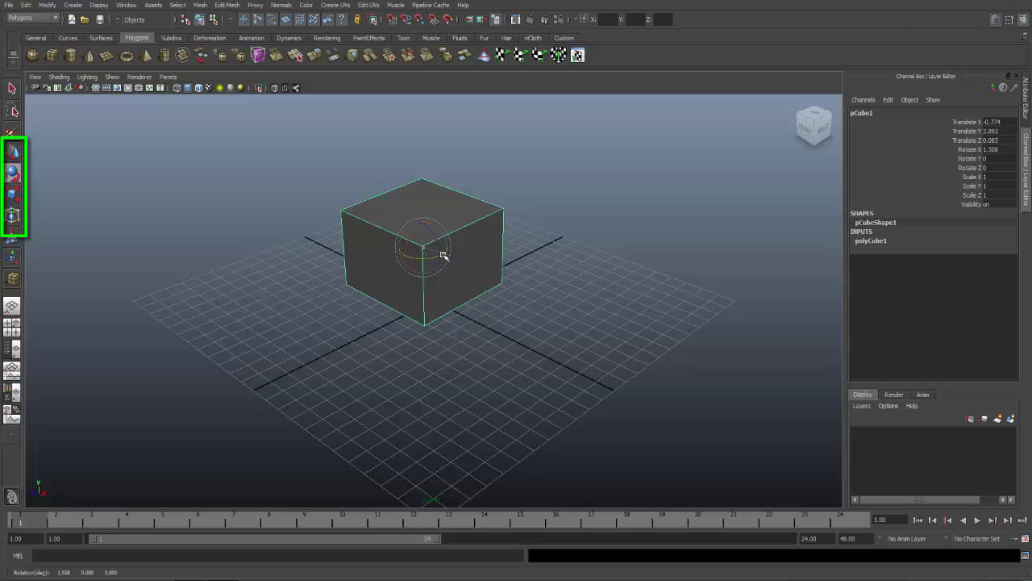
left_click_drag(442, 256, 407, 249)
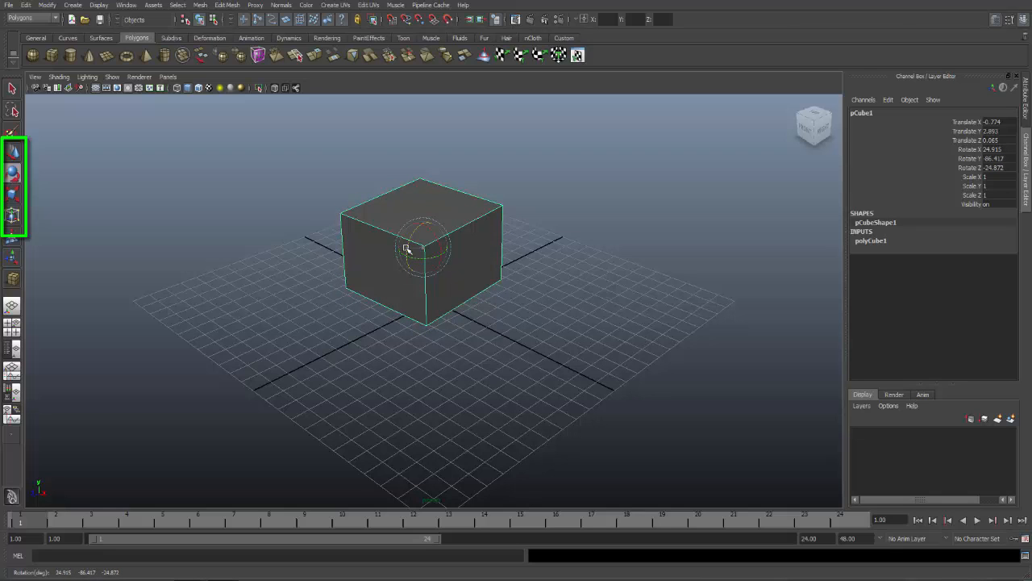
mouse_move(407, 249)
left_mouse_down()
mouse_move(410, 271)
mouse_move(415, 251)
left_mouse_up()
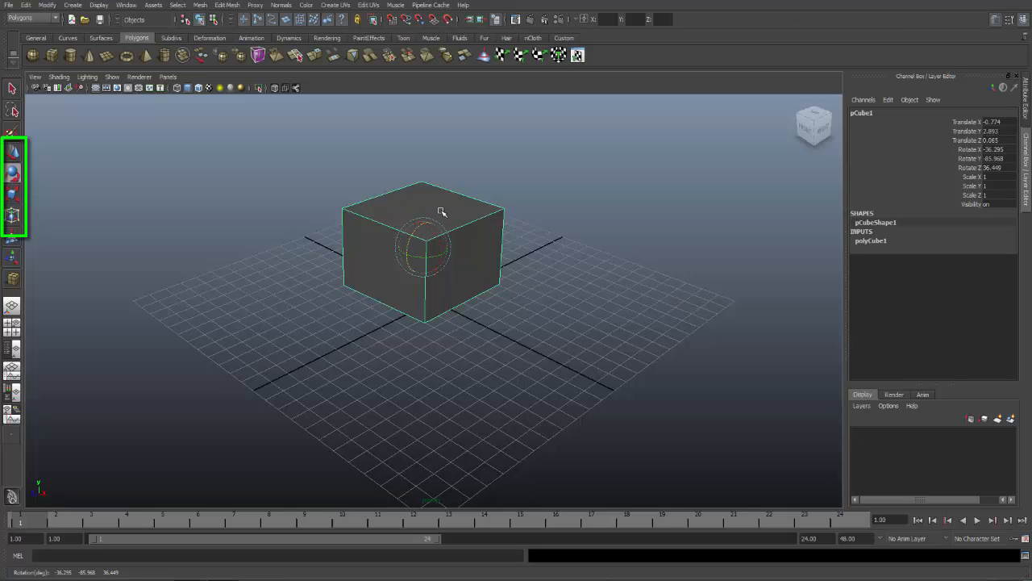
mouse_move(442, 228)
left_mouse_down()
mouse_move(451, 234)
mouse_move(452, 216)
left_mouse_up()
left_click_drag(448, 206, 440, 211)
Scale the cube along each axis with the Scale Tool to about X 1.15, Y 1.25, Z 1.06
left_click(13, 194)
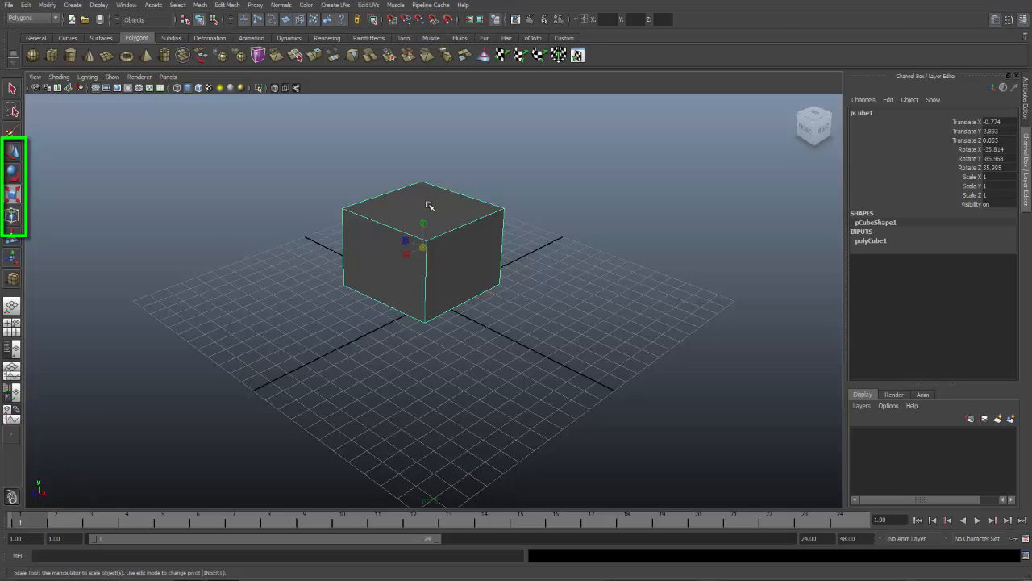
left_click_drag(425, 223, 426, 223)
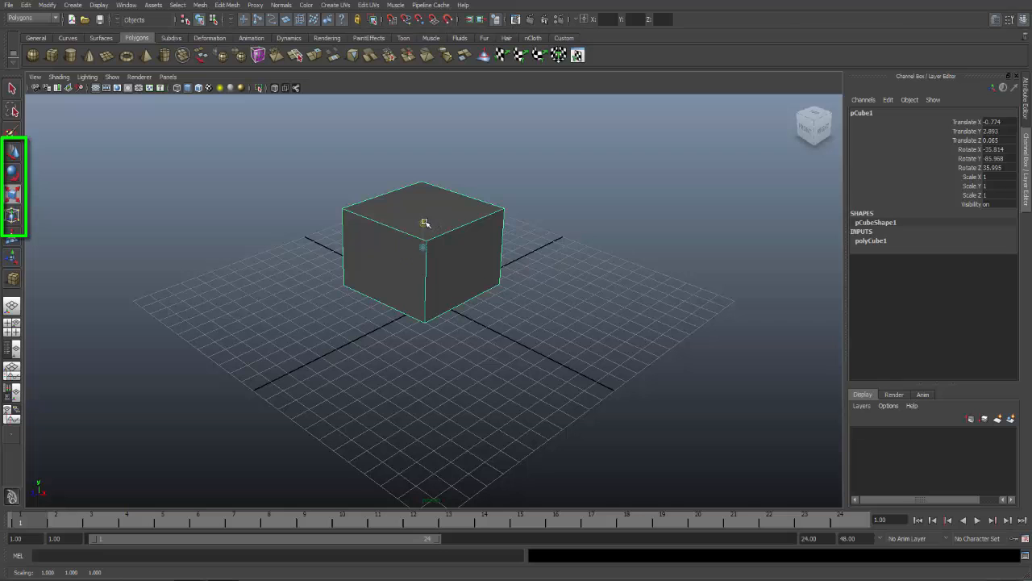
mouse_move(425, 223)
left_mouse_down()
mouse_move(428, 164)
mouse_move(428, 229)
left_mouse_up()
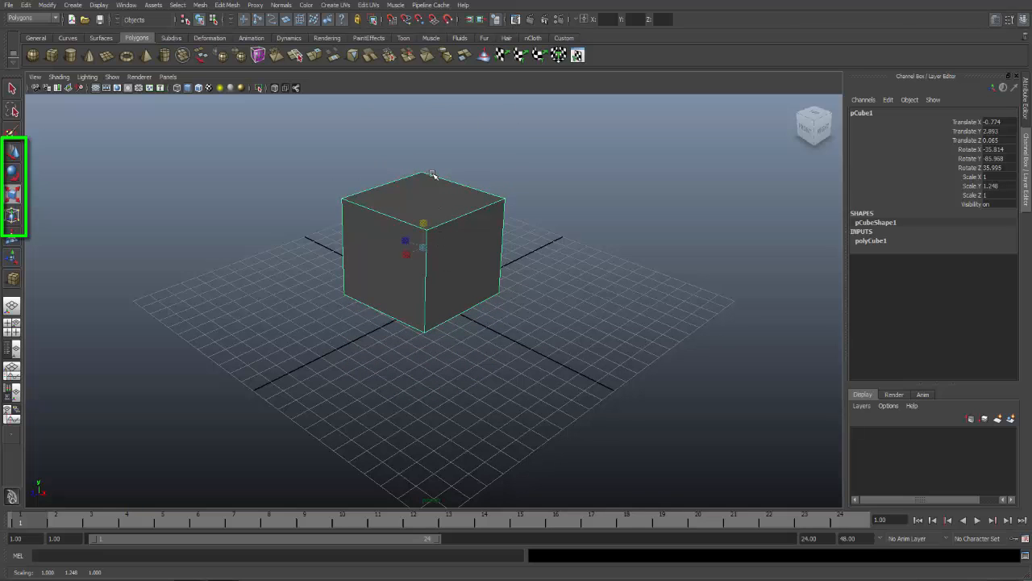
mouse_move(406, 240)
left_mouse_down()
mouse_move(417, 247)
mouse_move(380, 226)
mouse_move(406, 237)
left_mouse_up()
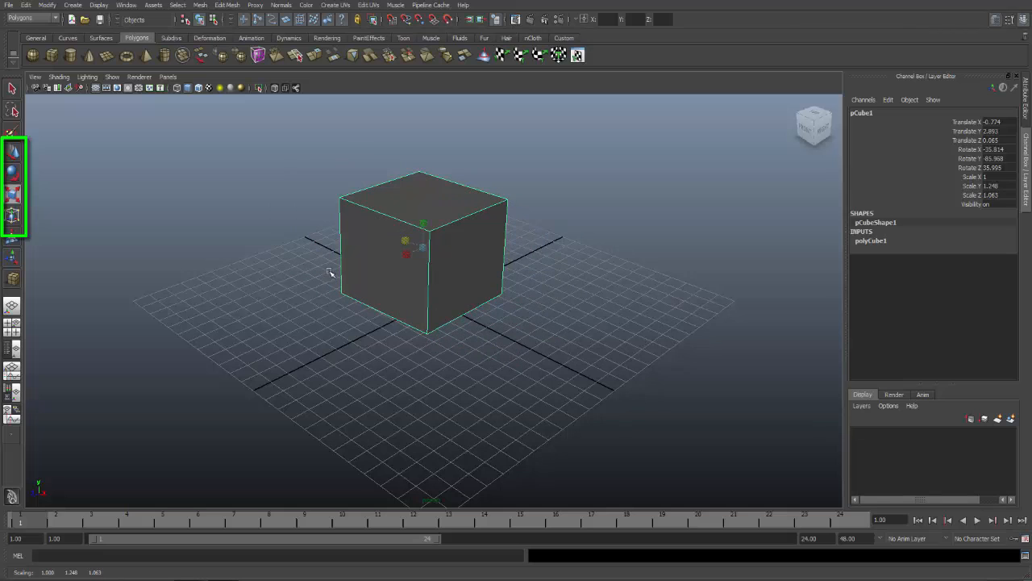
mouse_move(408, 258)
left_mouse_down()
mouse_move(350, 292)
mouse_move(412, 272)
left_mouse_up()
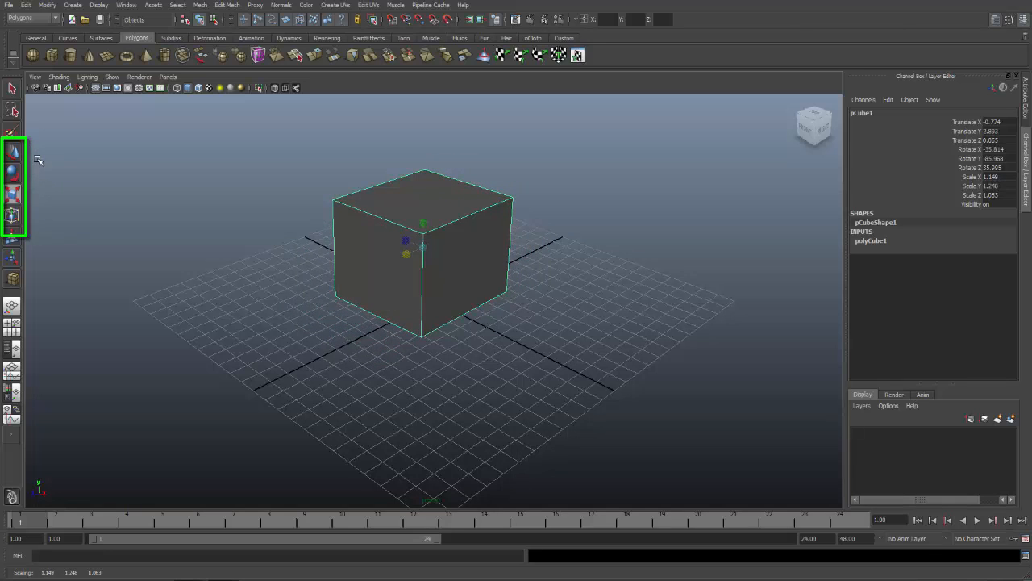
Use the Universal Manipulator to move the cube to about -0.25, 3.52, -0.39 and rotate it to about 18, -86.6, -19.6 degrees
left_click(12, 216)
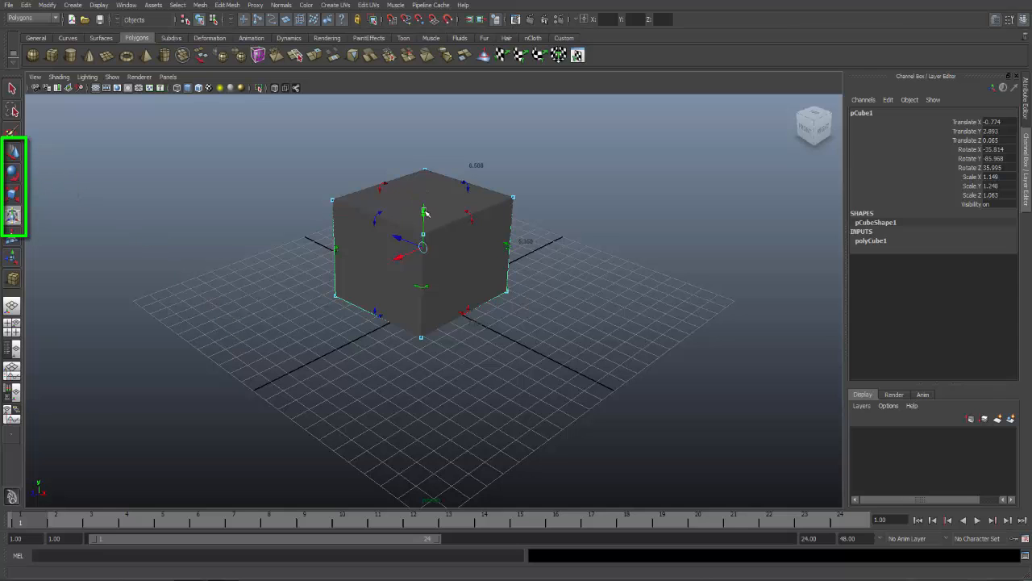
left_click_drag(423, 212, 417, 247)
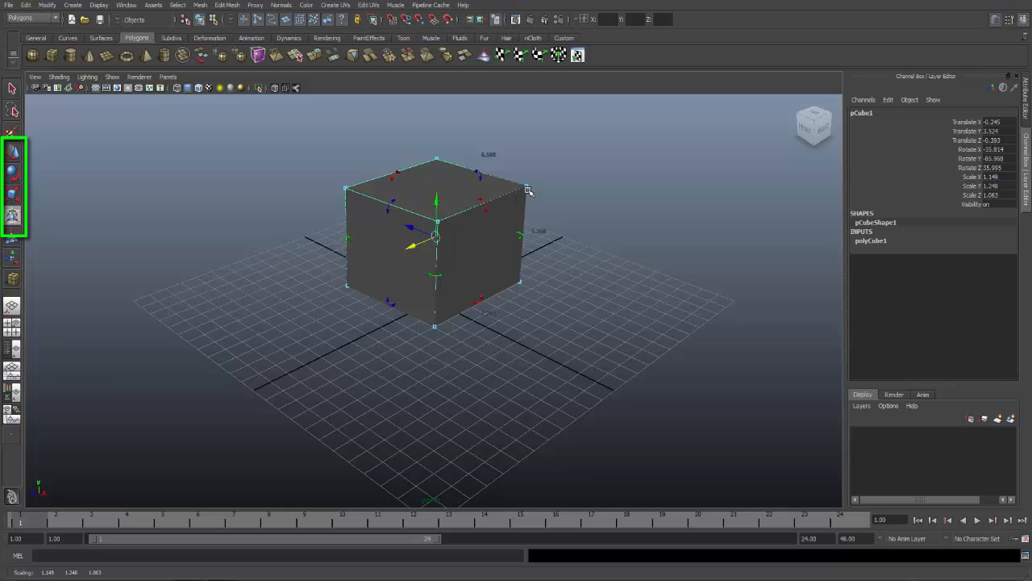
left_click_drag(528, 190, 498, 186)
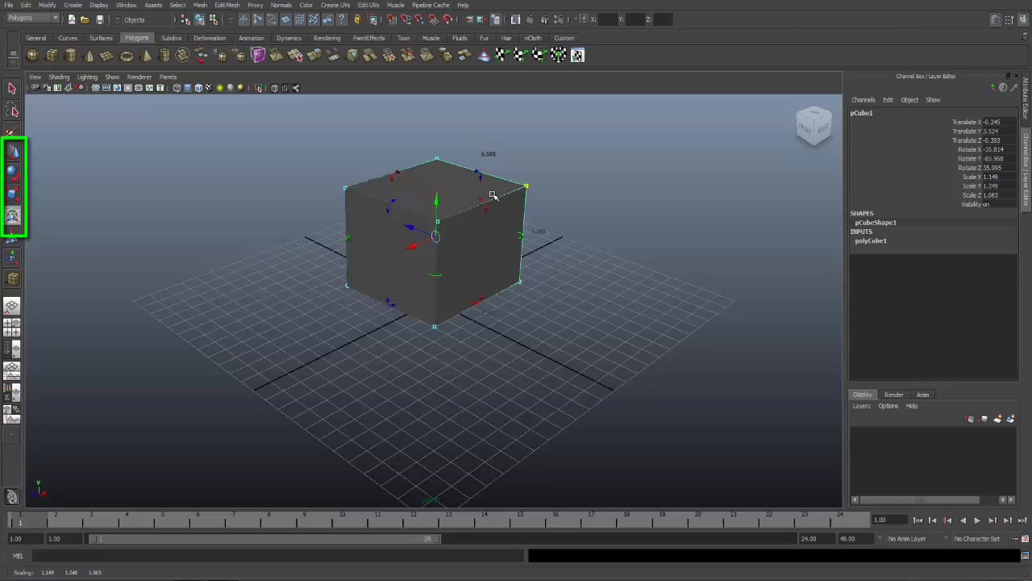
left_click_drag(485, 202, 472, 219)
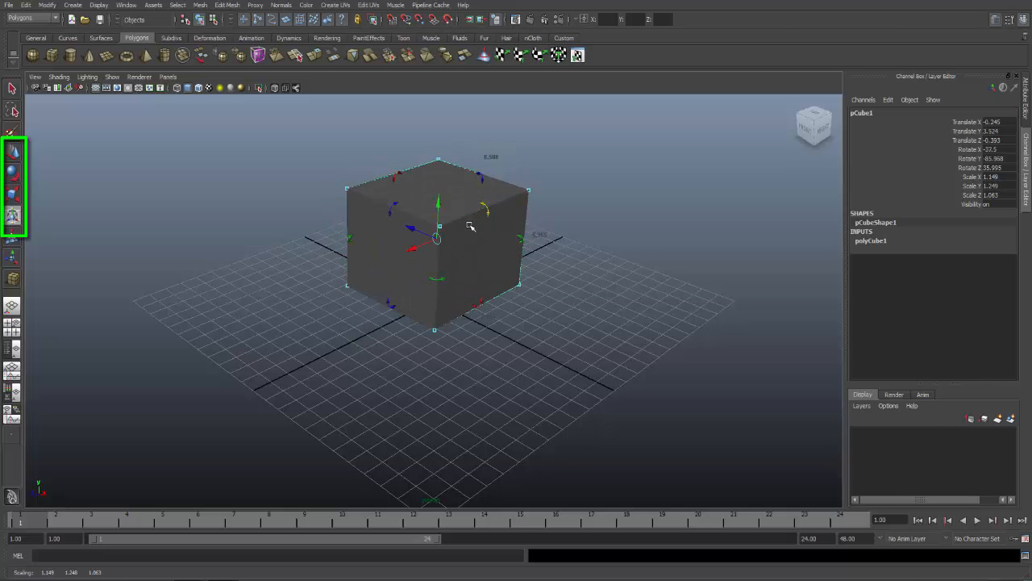
mouse_move(393, 207)
left_mouse_down()
mouse_move(413, 182)
mouse_move(398, 217)
mouse_move(412, 198)
left_mouse_up()
Activate the Select Tool, clear the selection and reselect the cube with a marquee around it
key("q")
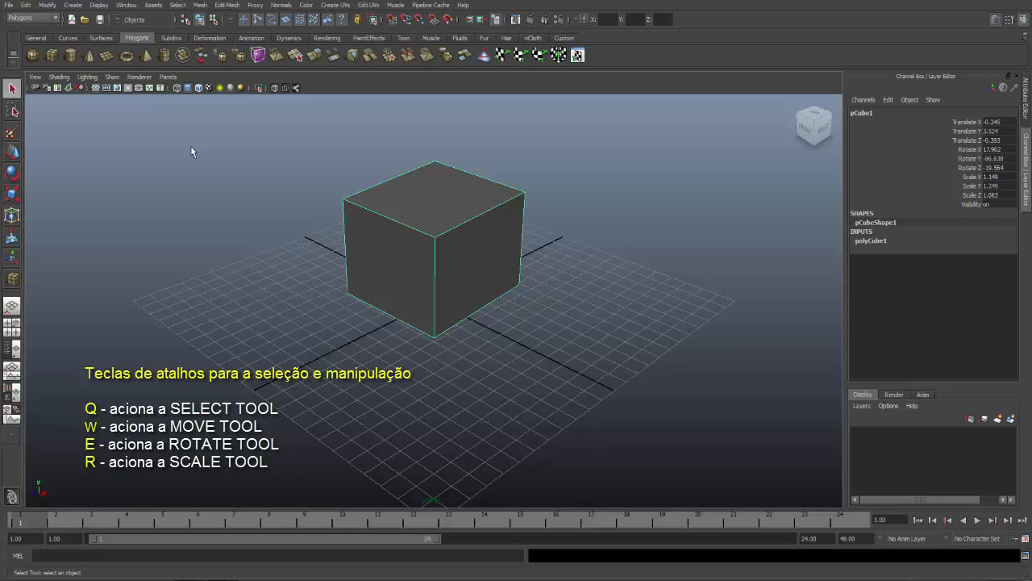
left_click(13, 91)
left_click(315, 154)
left_click_drag(315, 154, 581, 358)
left_click(297, 152)
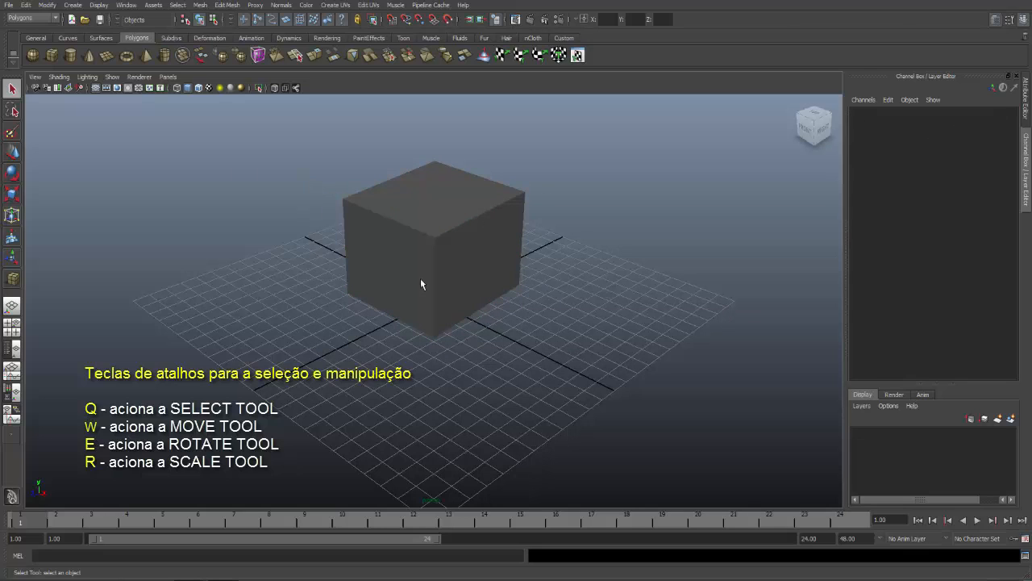
left_click_drag(420, 283, 598, 367)
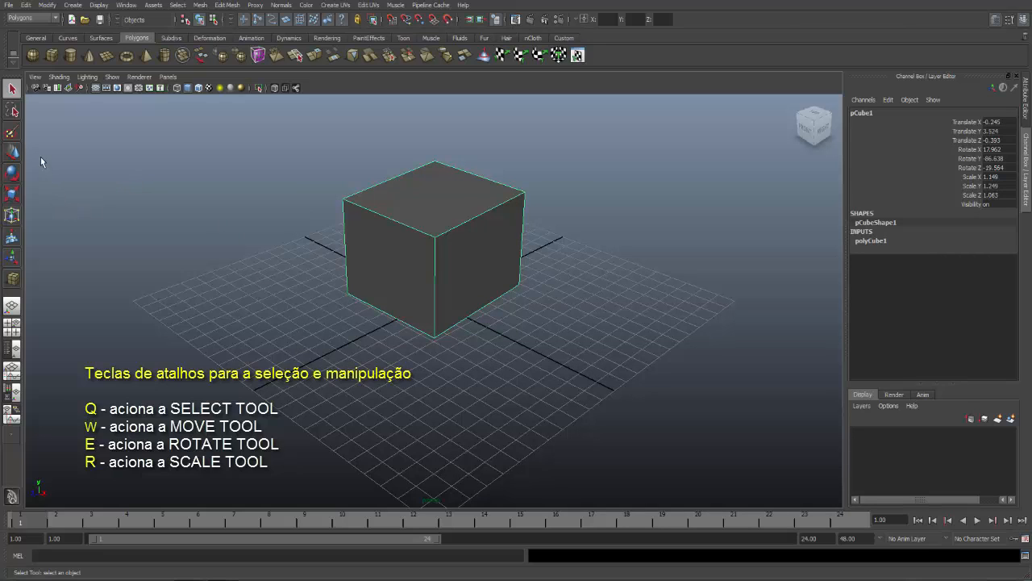
Cycle through the Move, Rotate and Scale tools on the selected cube and return to the Select Tool
key("w")
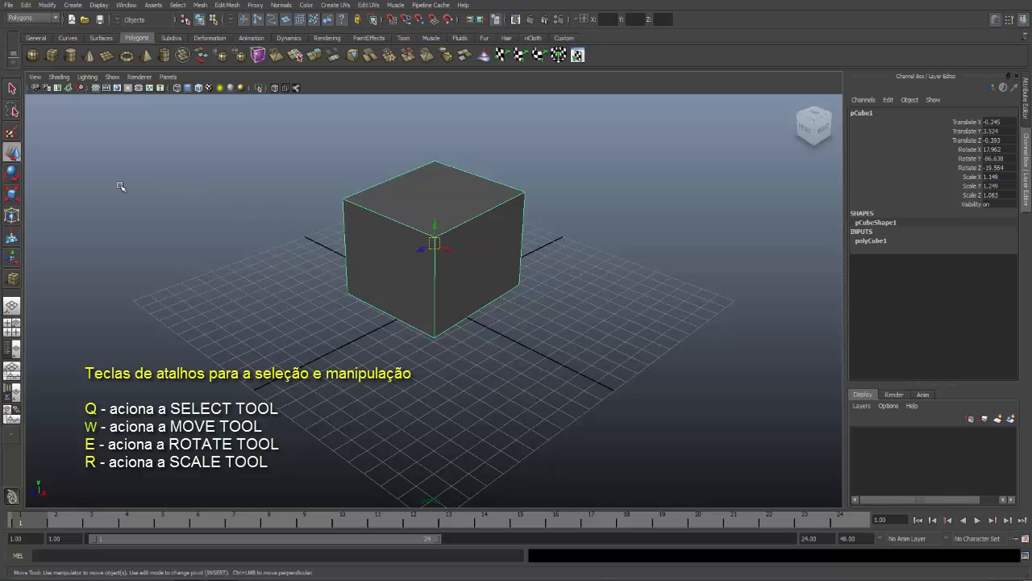
key("e")
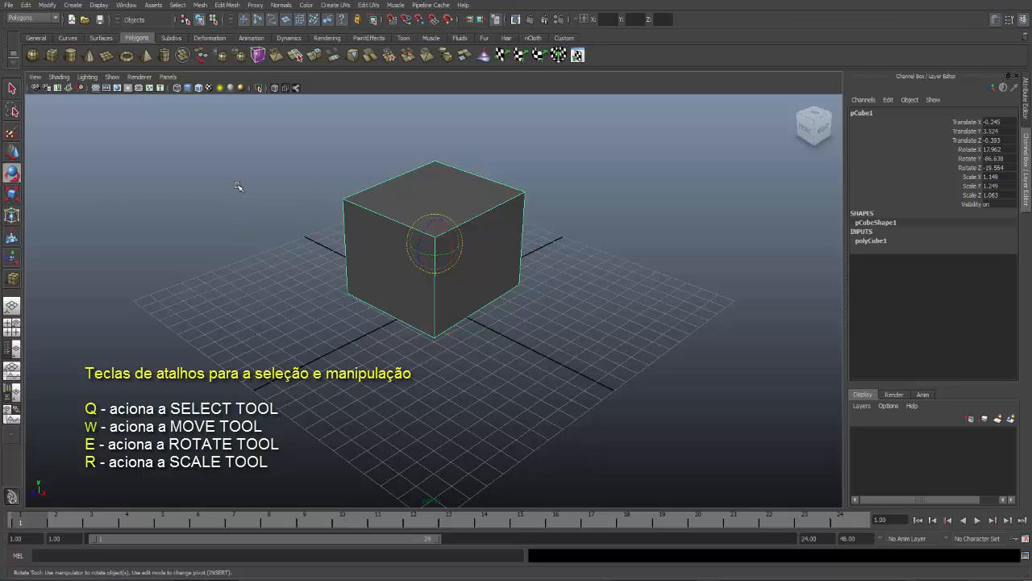
key("r")
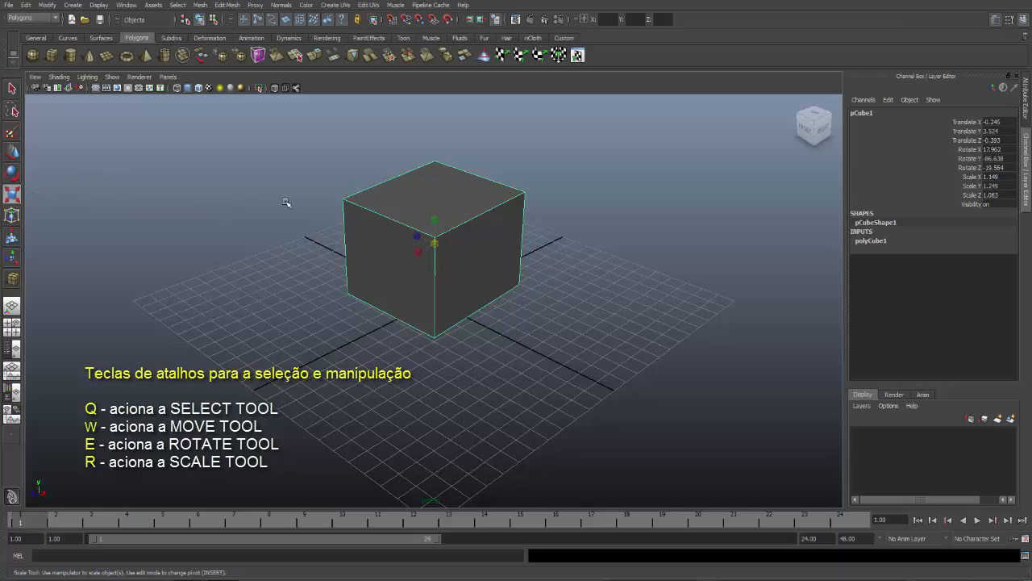
key("q")
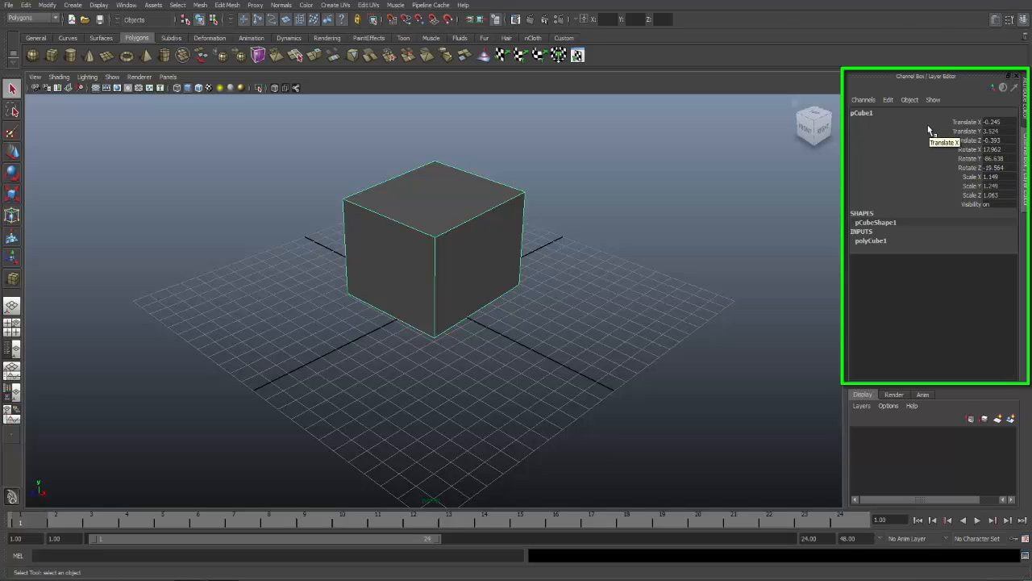
Move the cube along X by entering exact Translate X values, ending at 0
double_click(997, 121)
type("0")
key("Return")
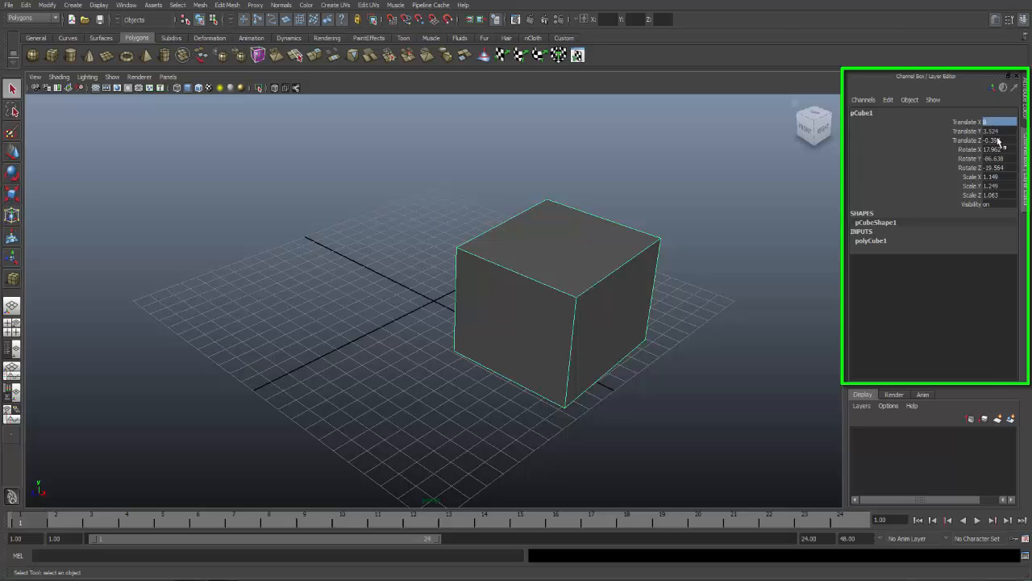
left_click(989, 123)
key("Return")
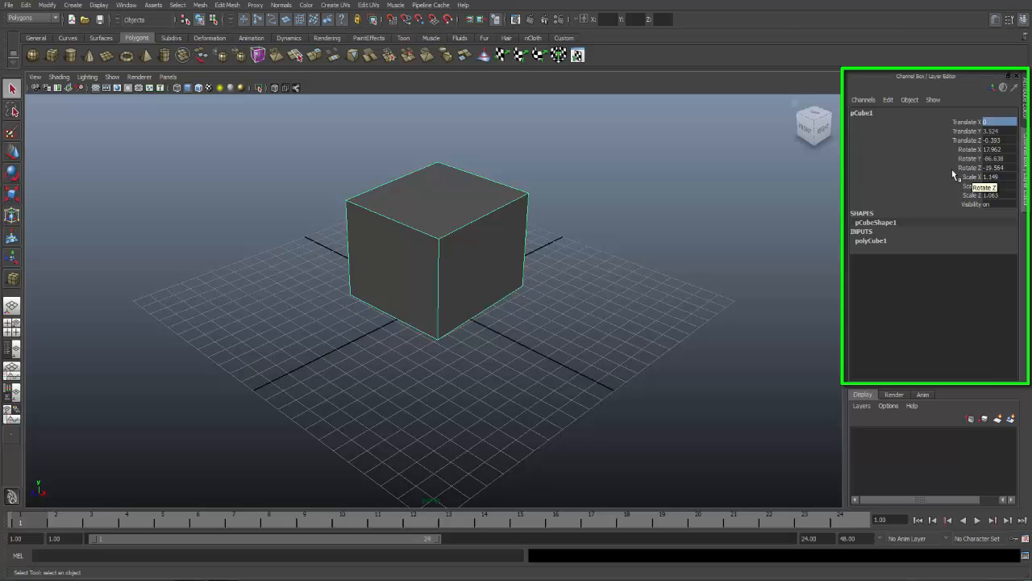
Set the cube's Rotate X to 45 degrees and return it to 0
double_click(992, 149)
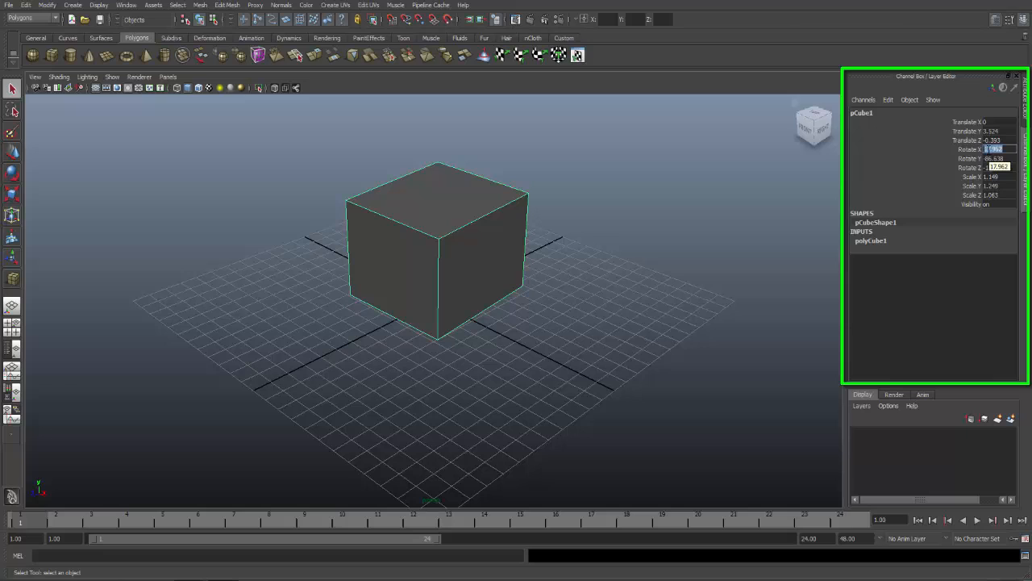
type("45")
key("Return")
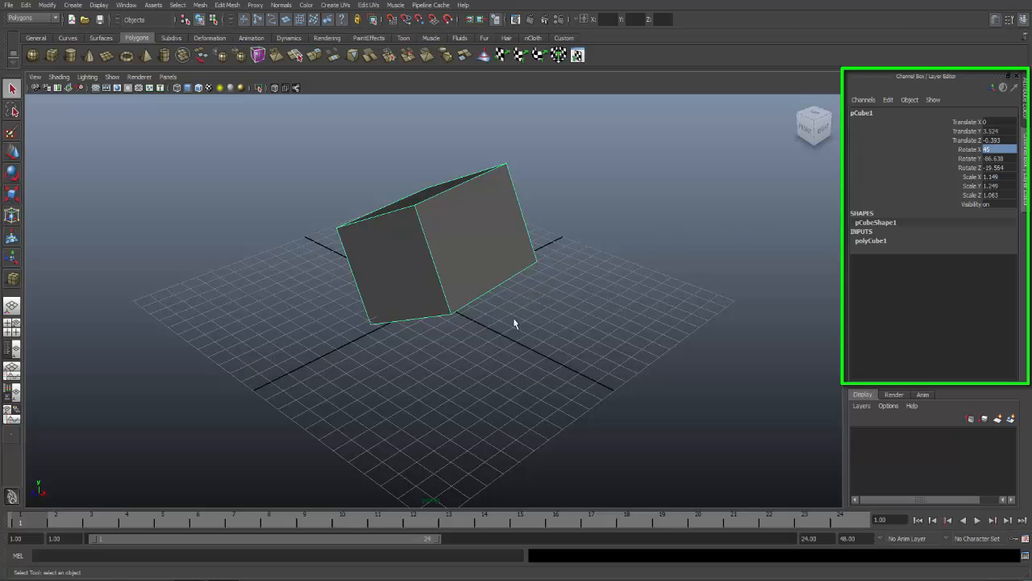
left_click(1000, 150)
type("0")
key("Return")
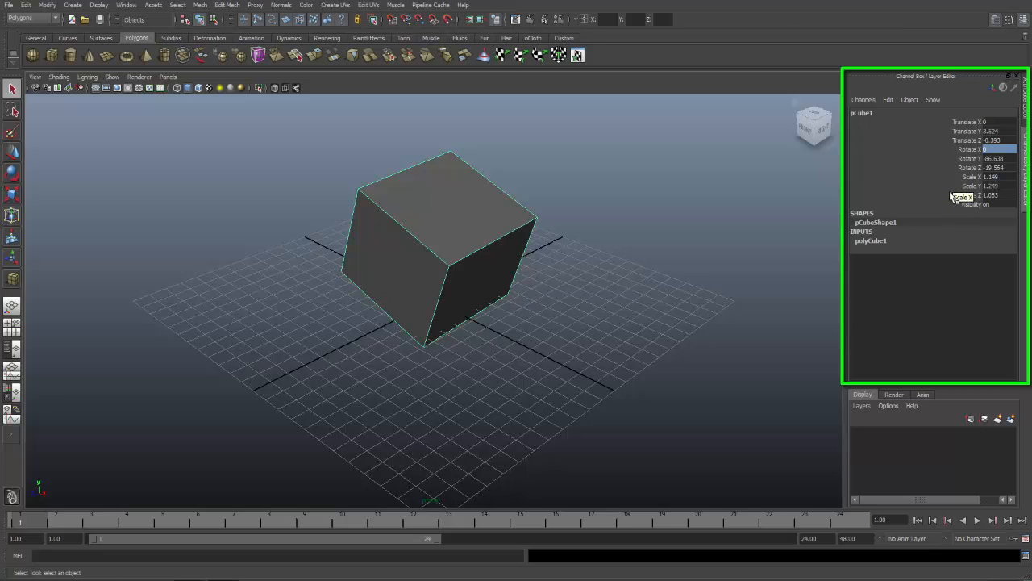
Stretch the cube with a Scale X of 3 and return Scale X to 1
left_click(992, 177)
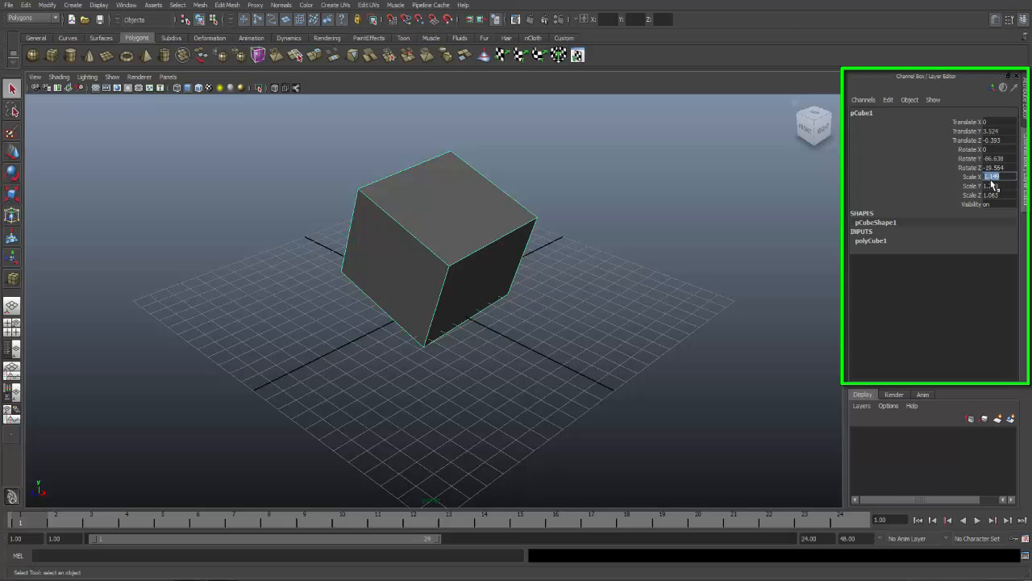
type("3")
key("Return")
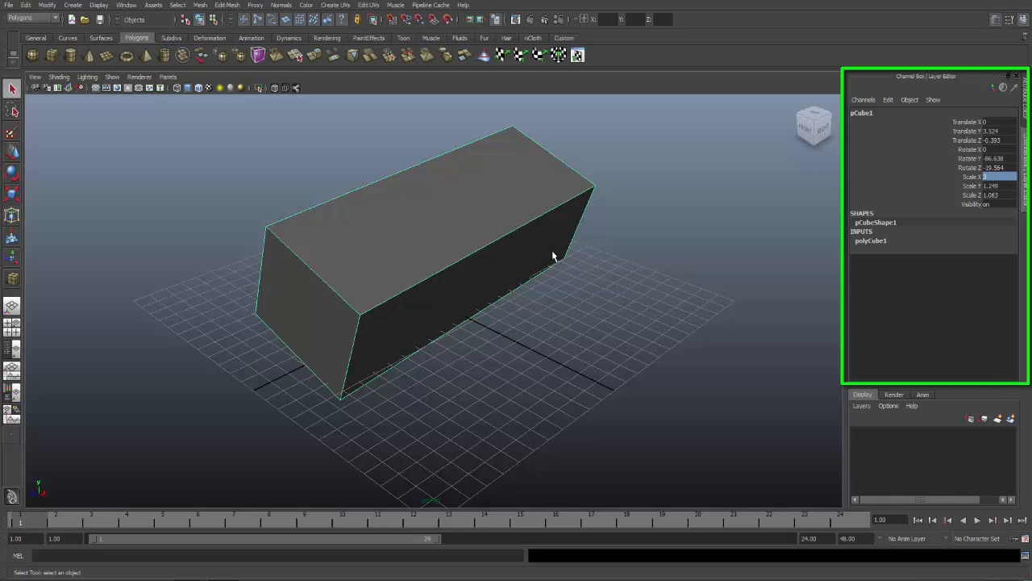
double_click(994, 177)
type("1")
key("Return")
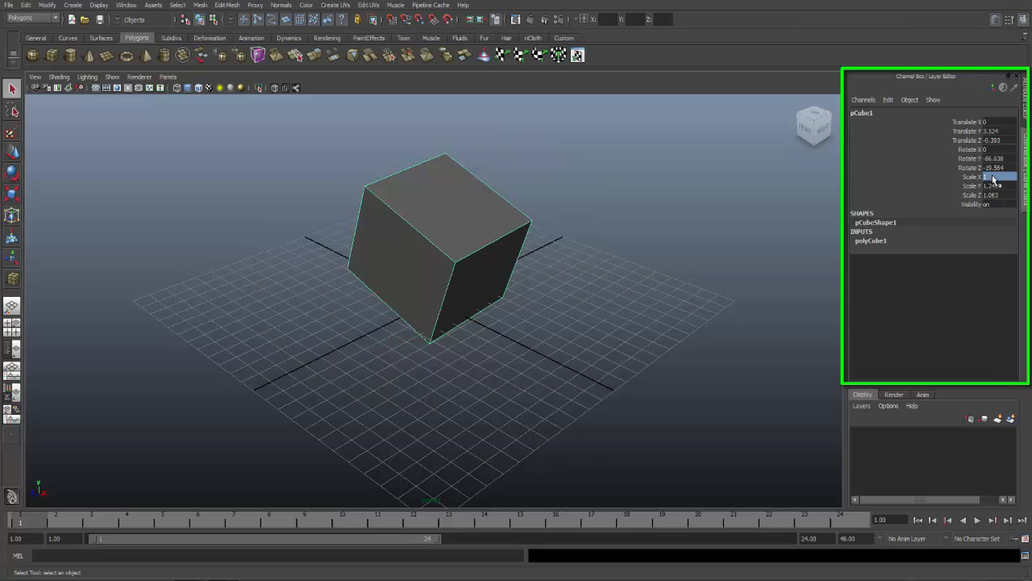
Set the cube's Translate X, Y and Z to 1 in a single entry
left_click(986, 122)
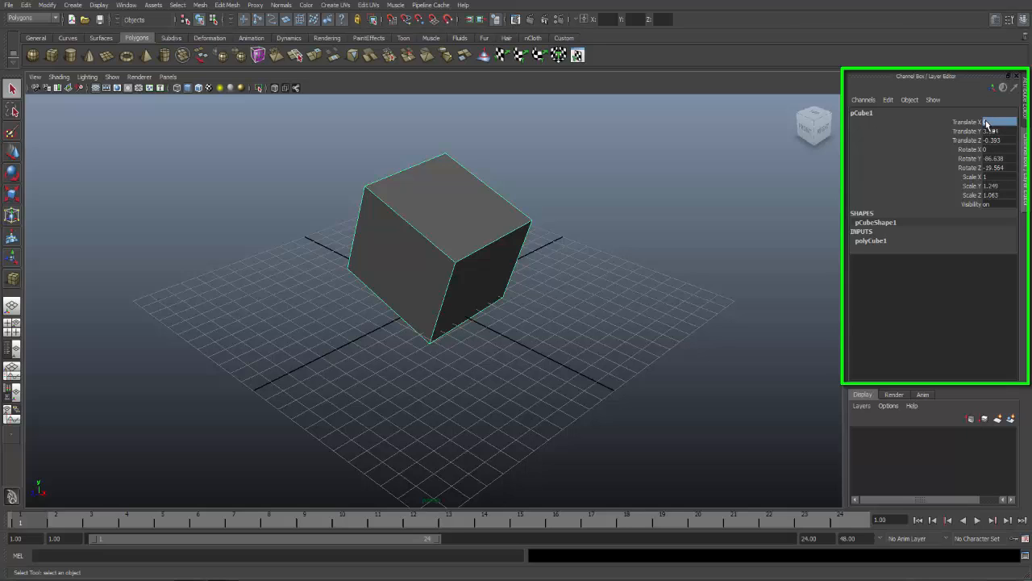
left_click_drag(985, 123, 989, 142)
type("1")
key("Return")
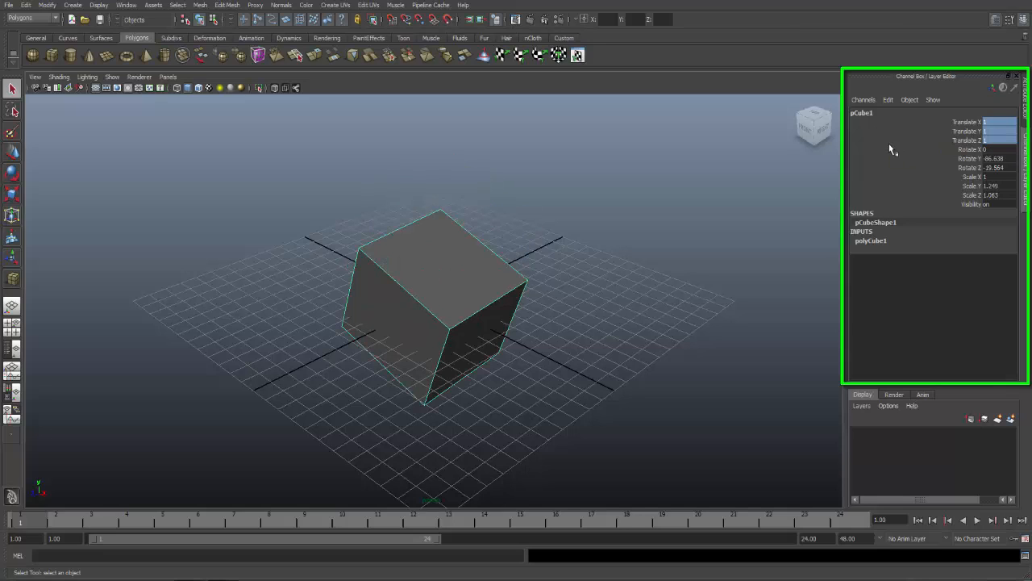
Set the cube's Rotate X, Y and Z to 2 degrees in a single entry
left_click(989, 150)
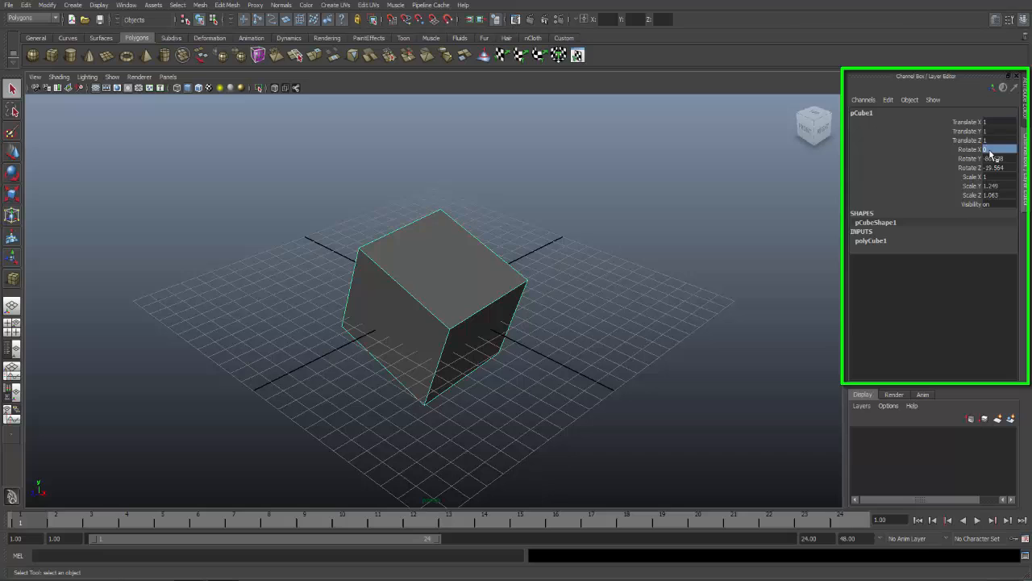
left_click_drag(990, 154, 992, 168)
type("0")
key("Return")
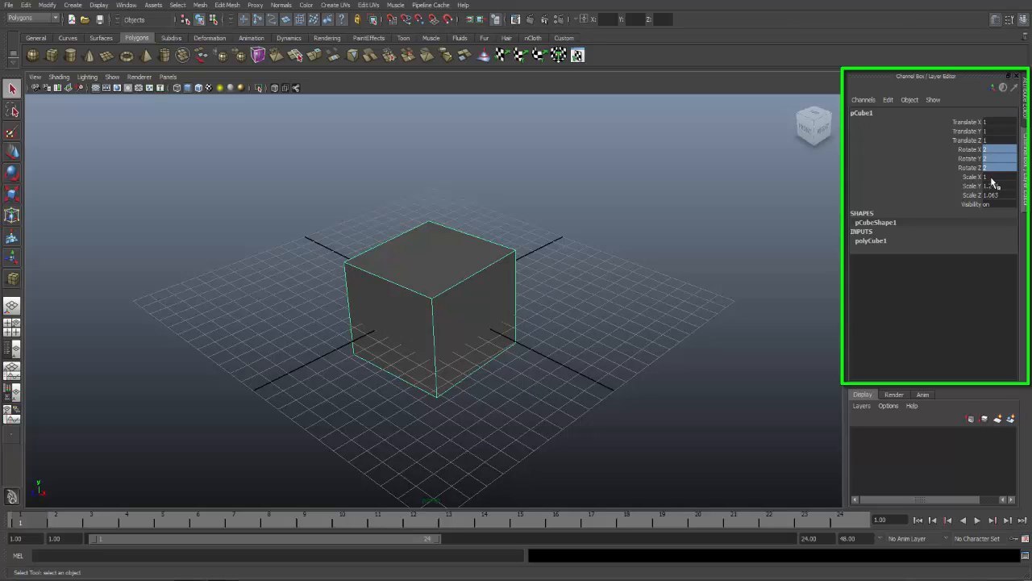
Set the cube's Scale X, Y and Z to 1 in a single entry and deselect the value fields
left_click_drag(992, 176, 992, 194)
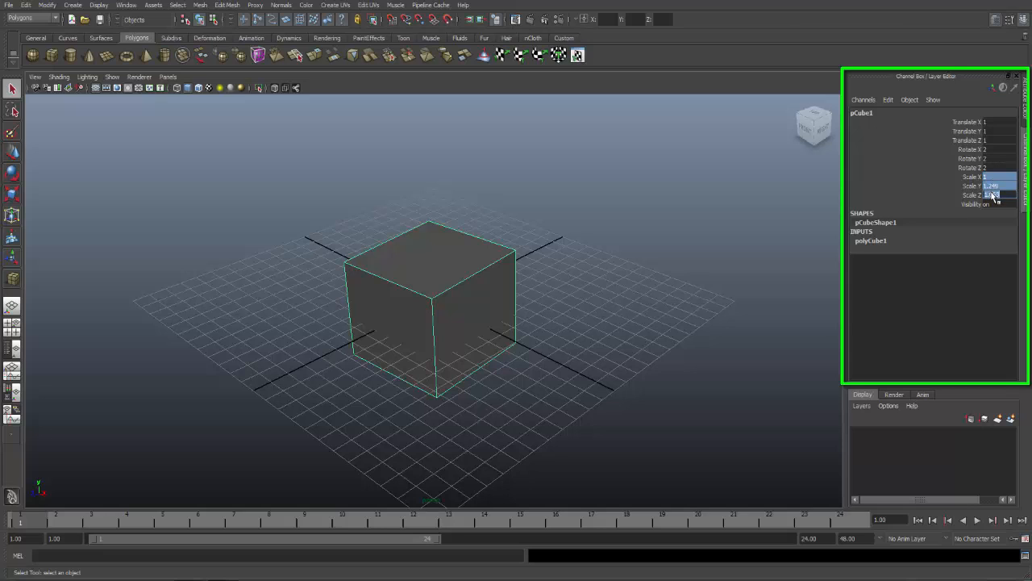
type("1")
key("Return")
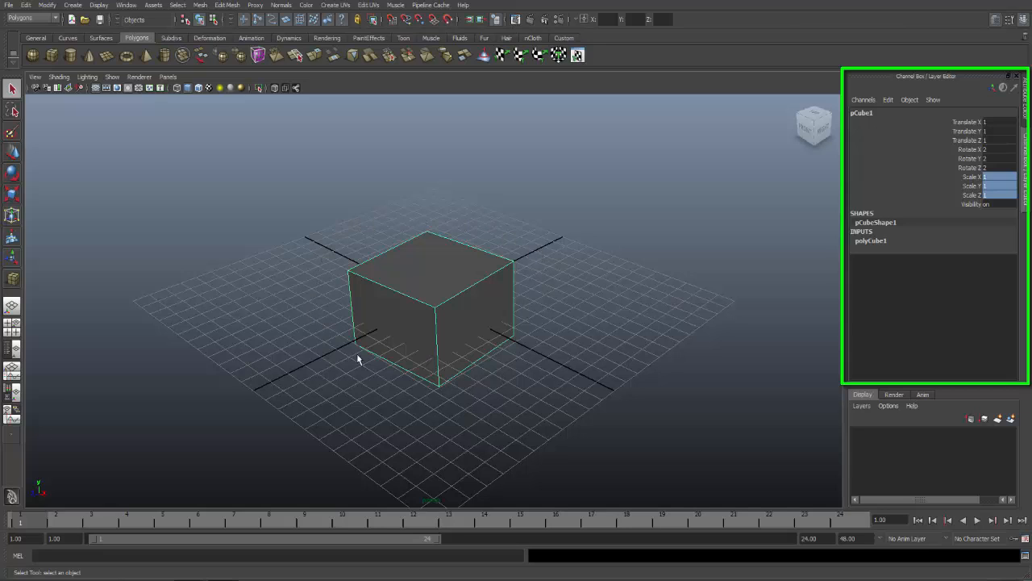
left_click(867, 171)
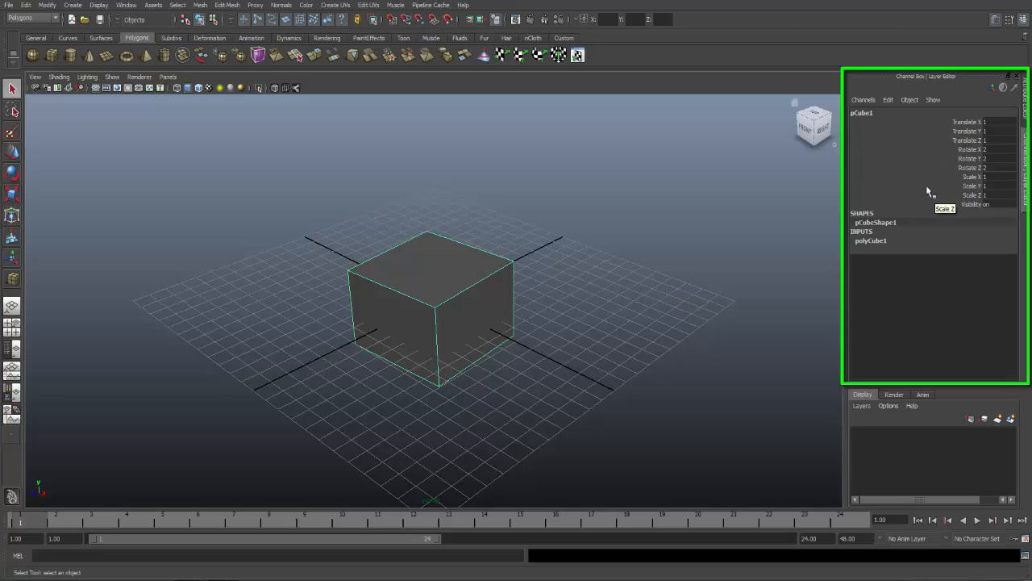
Slide the cube's Translate X channel to about -0.016 and its Rotate Y channel to about 1.563 degrees in the viewport
left_click(960, 123)
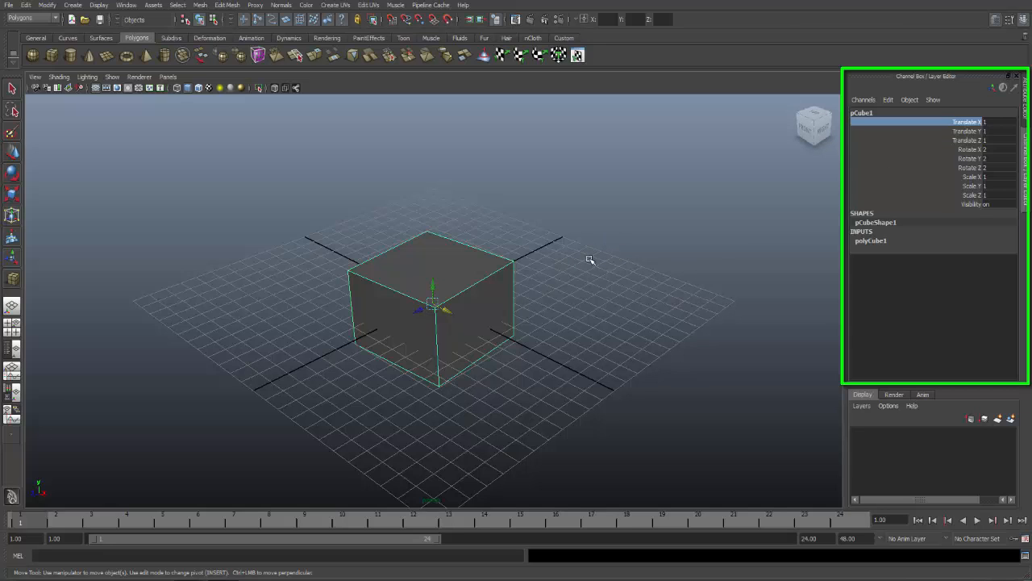
middle_click_drag(590, 260, 569, 258)
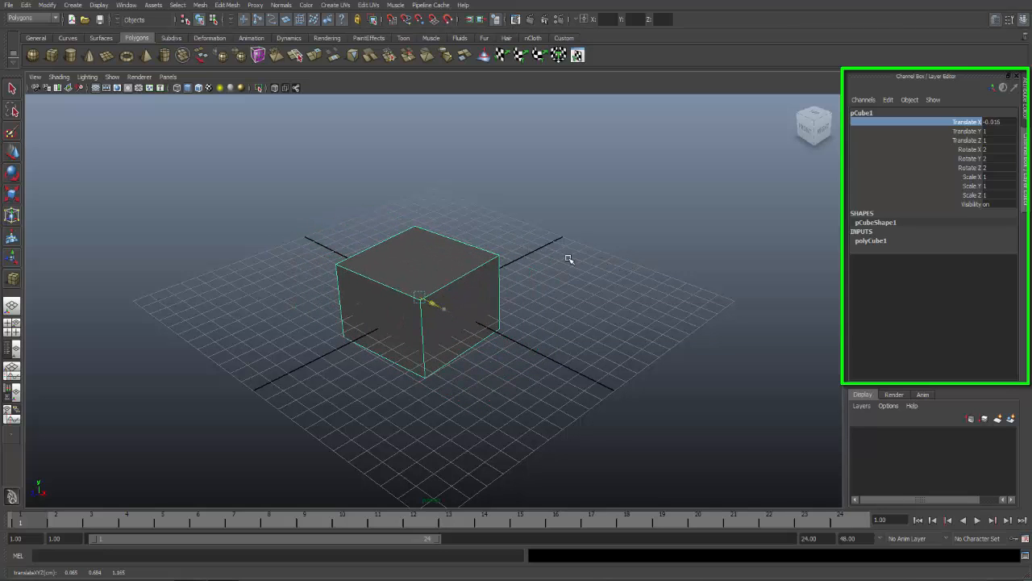
left_click(964, 159)
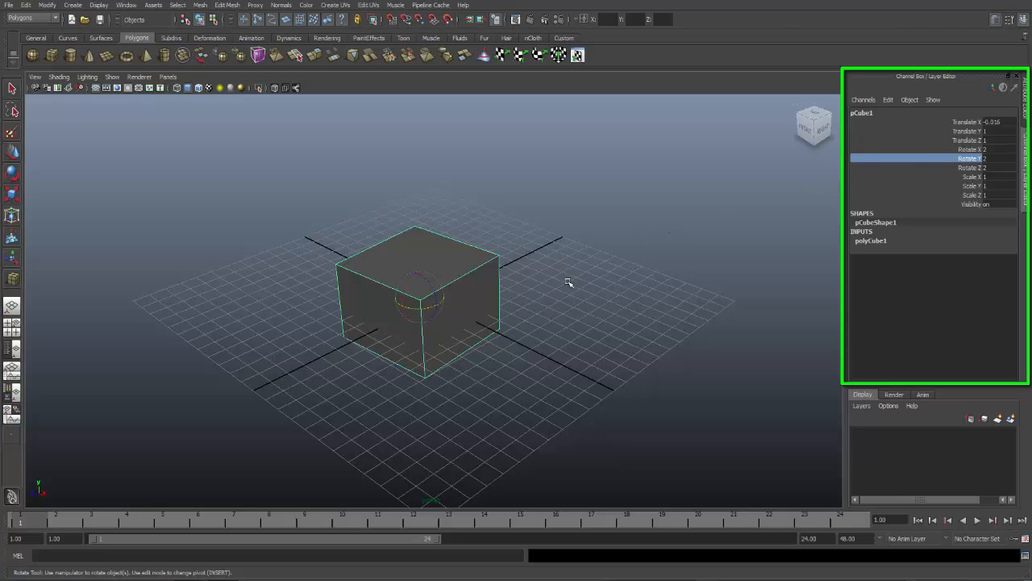
mouse_move(569, 283)
middle_mouse_down()
mouse_move(611, 292)
mouse_move(694, 282)
mouse_move(675, 298)
mouse_move(551, 288)
middle_mouse_up()
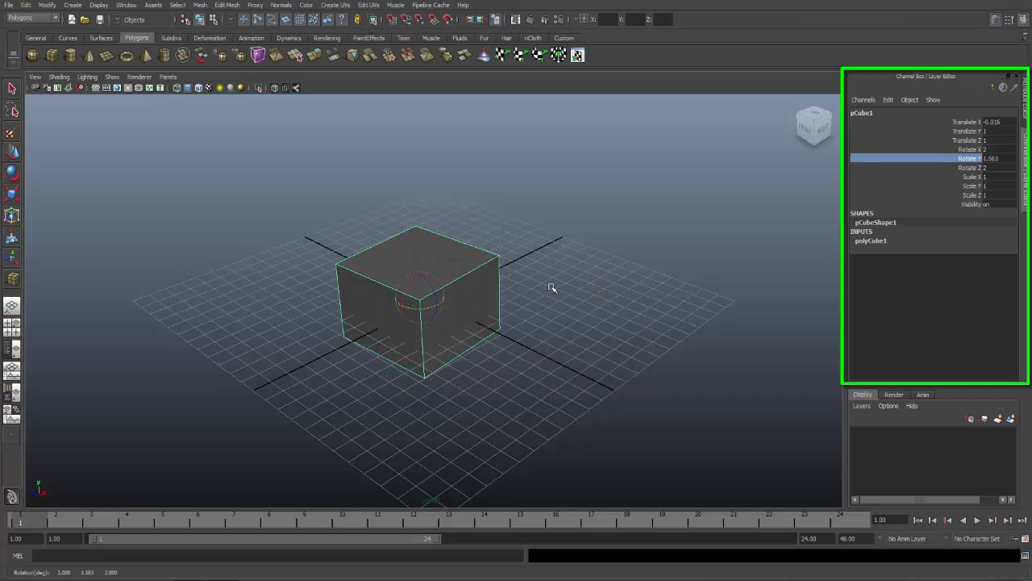
Slide the cube's Scale Y to about 1.019, and its three Translate channels together to about 4.784, 5.8, 5.8
left_click(945, 185)
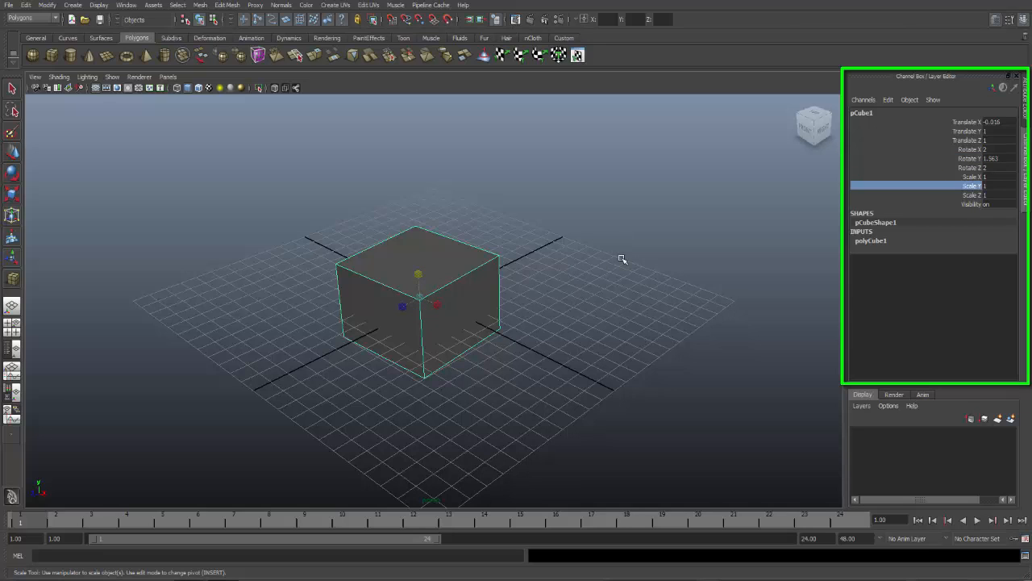
middle_click_drag(618, 258, 832, 238)
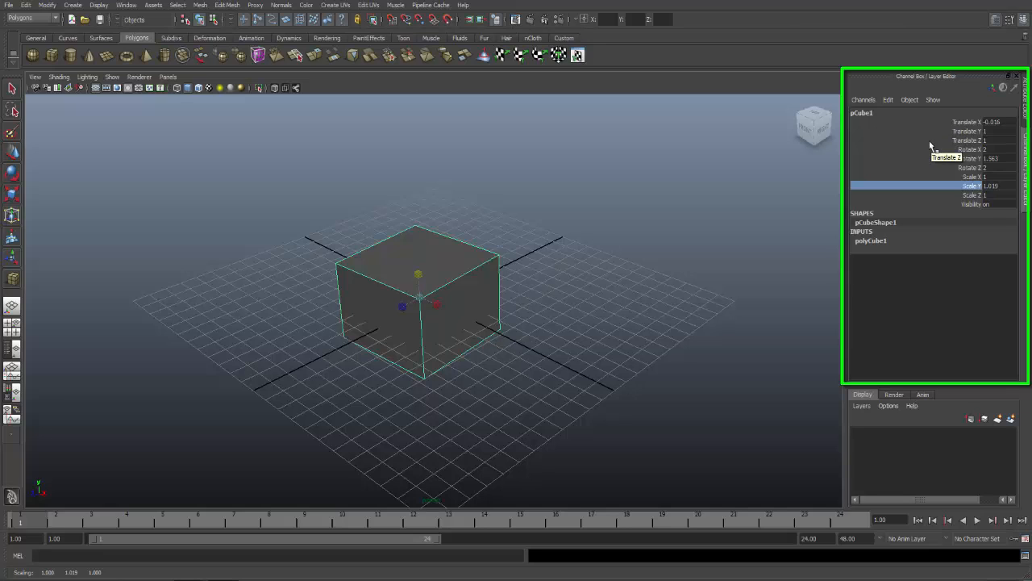
left_click_drag(932, 119, 931, 138)
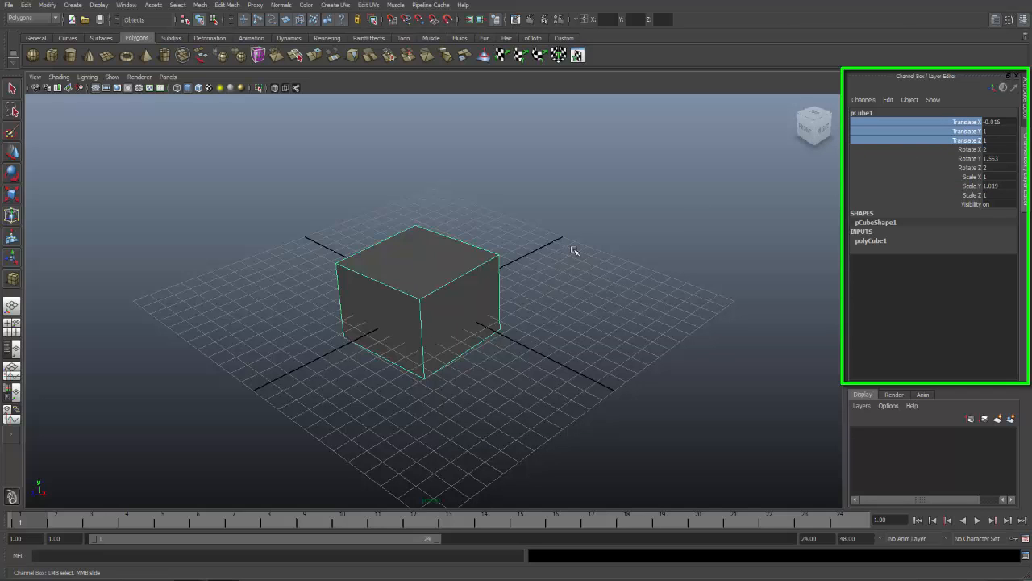
mouse_move(575, 251)
middle_mouse_down()
mouse_move(621, 243)
mouse_move(588, 237)
middle_mouse_up()
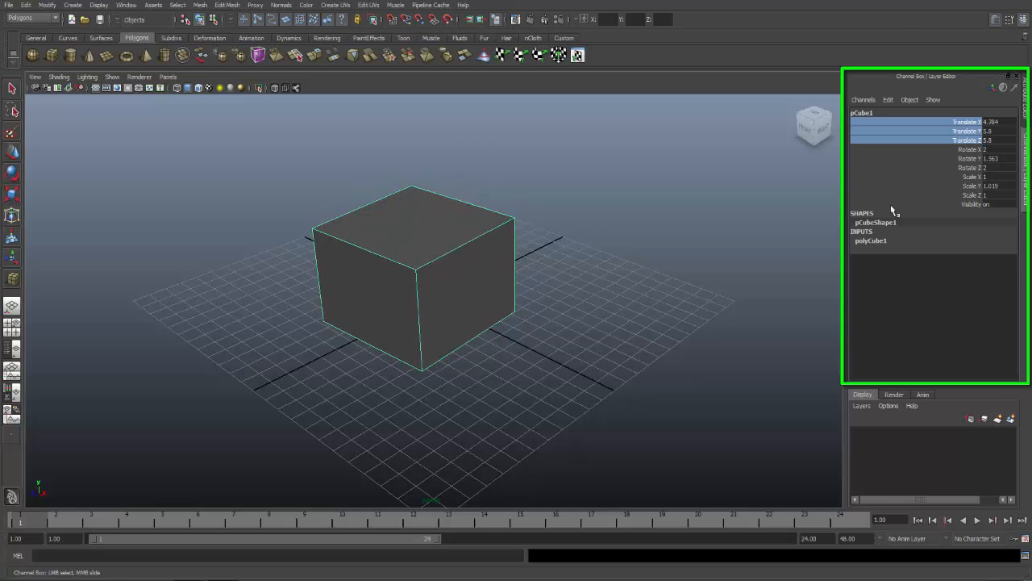
Slide the cube's Rotate X, Y and Z channels together to about 0.854, 0.418 and 0.854 degrees
left_click_drag(940, 150, 941, 157)
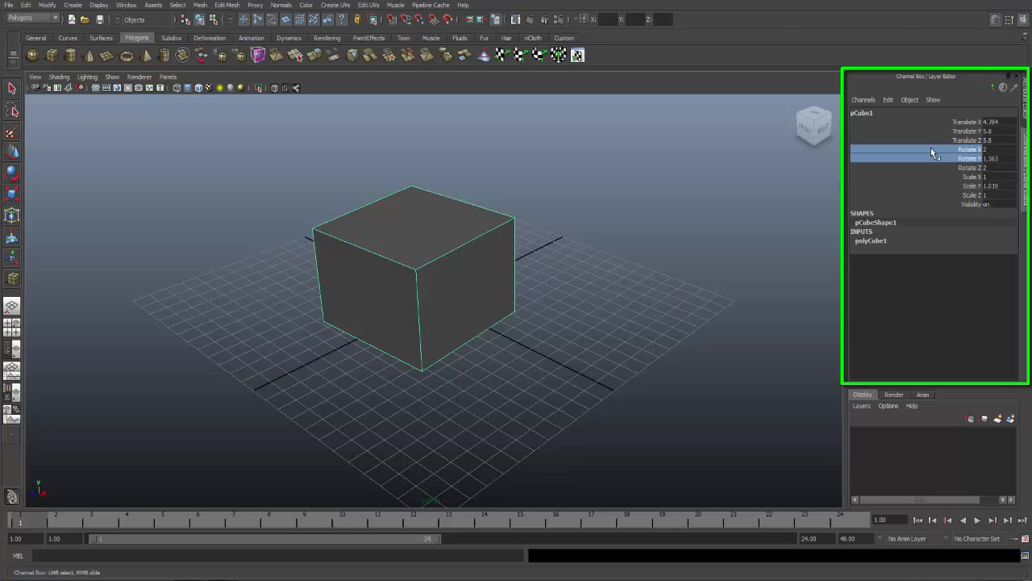
left_click_drag(930, 151, 928, 171)
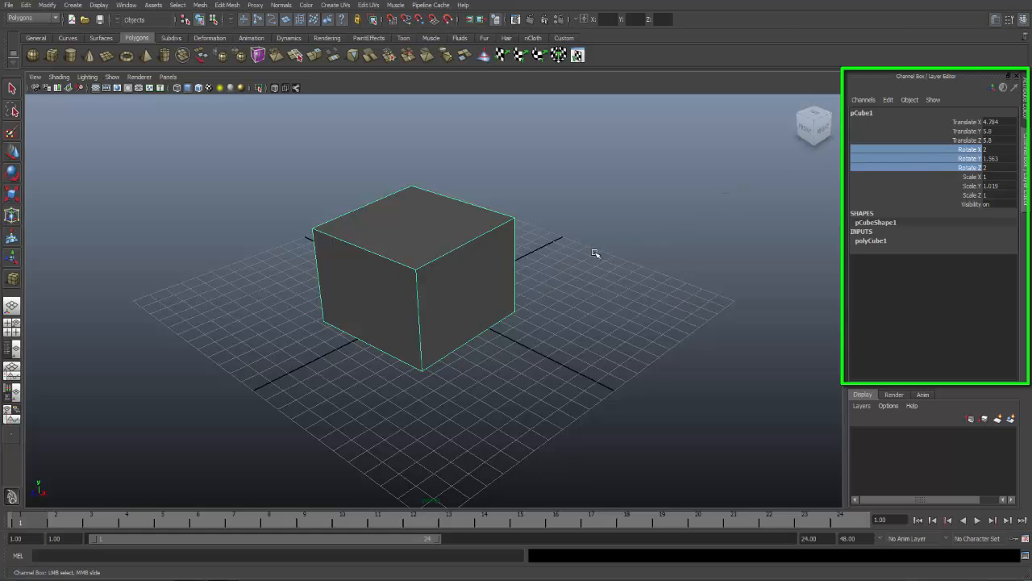
scroll(604, 251, "down", 2)
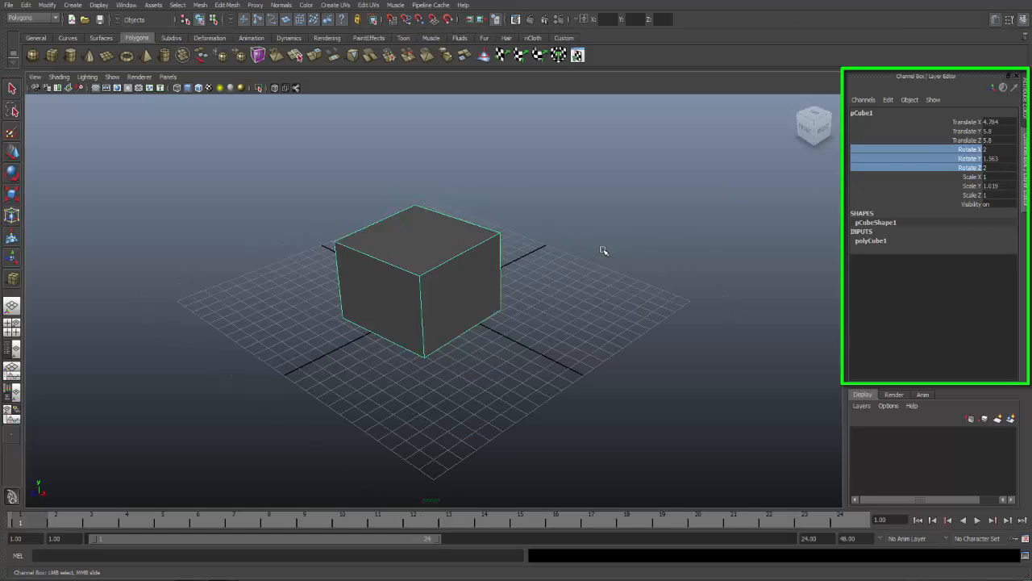
mouse_move(603, 250)
middle_mouse_down()
mouse_move(626, 254)
mouse_move(613, 258)
mouse_move(598, 230)
mouse_move(607, 232)
middle_mouse_up()
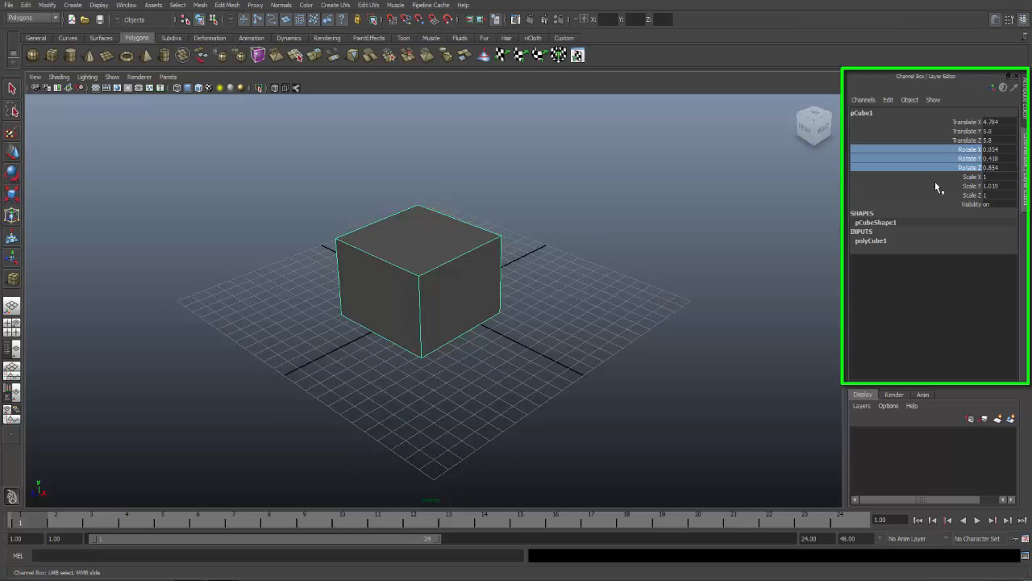
Adjust the cube's Scale X, Y and Z channels together by sliding their values in the viewport
left_click(935, 181)
left_click(935, 178)
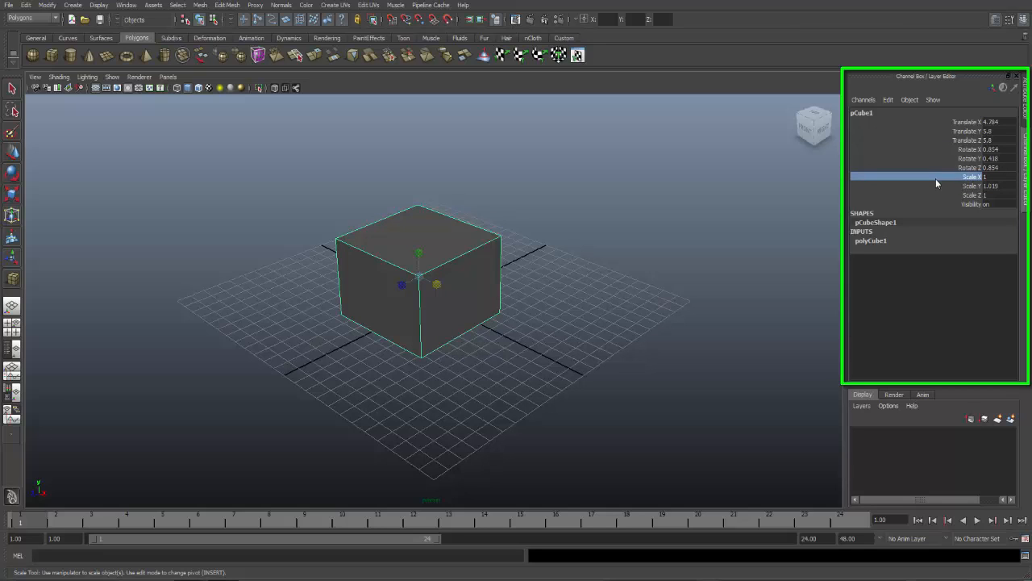
left_click(934, 185, "shift")
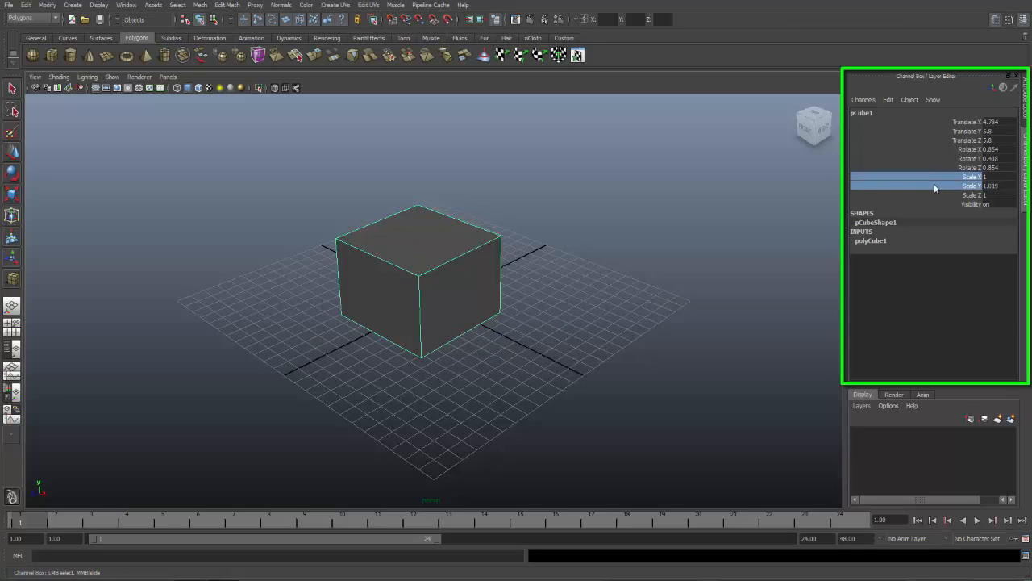
left_click(931, 194, "shift")
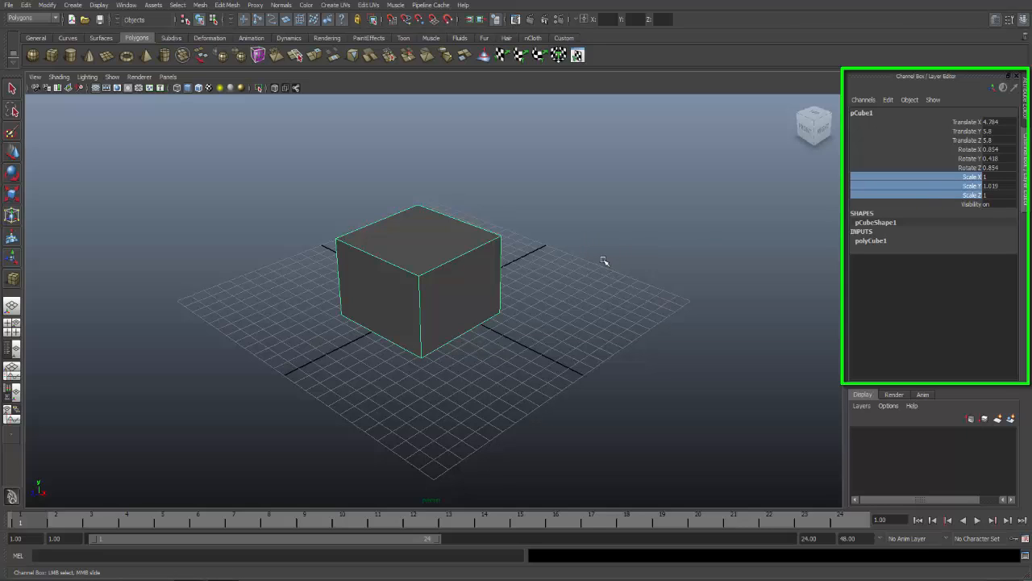
mouse_move(603, 260)
middle_mouse_down()
mouse_move(616, 267)
mouse_move(597, 266)
mouse_move(603, 256)
middle_mouse_up()
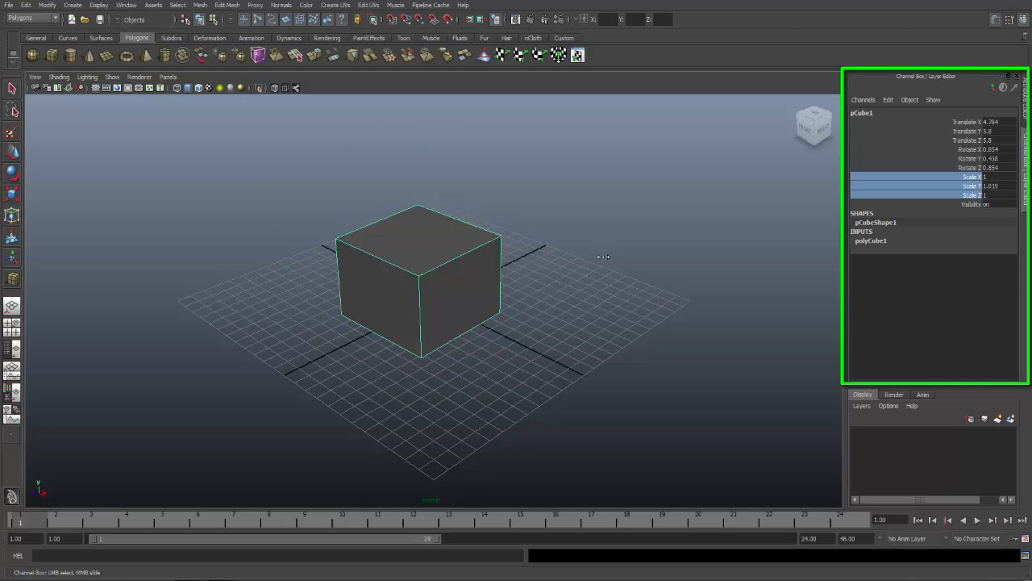